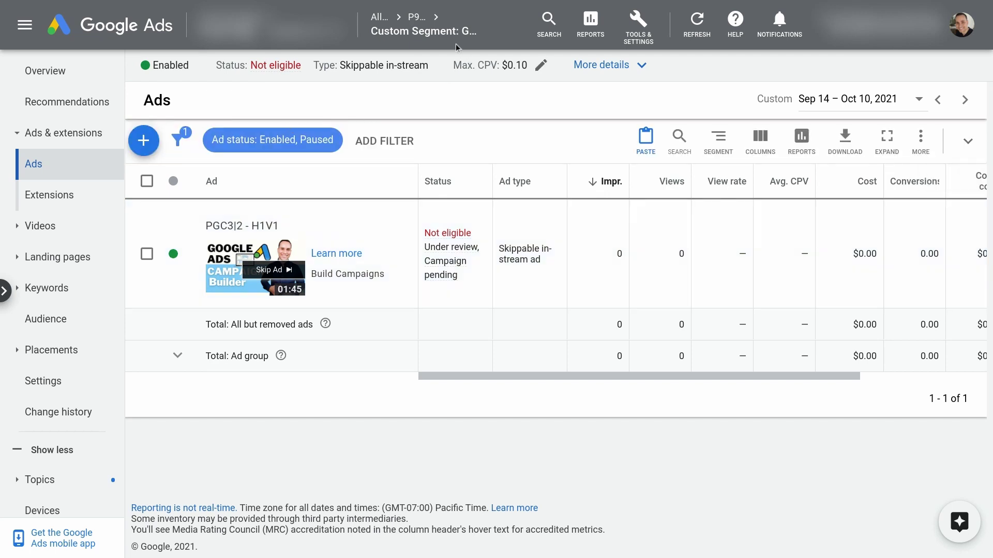
Step: Paste the copied ad into the "Custom Segment: Google Ads KW - Intentions" ad group of the P9| GA Builder Example campaign
left_click(491, 69)
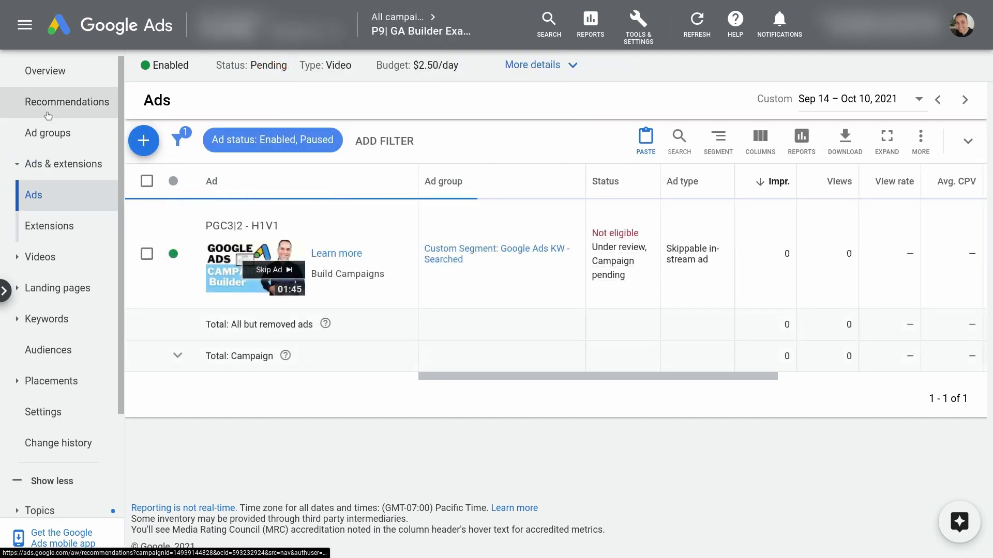
left_click(55, 134)
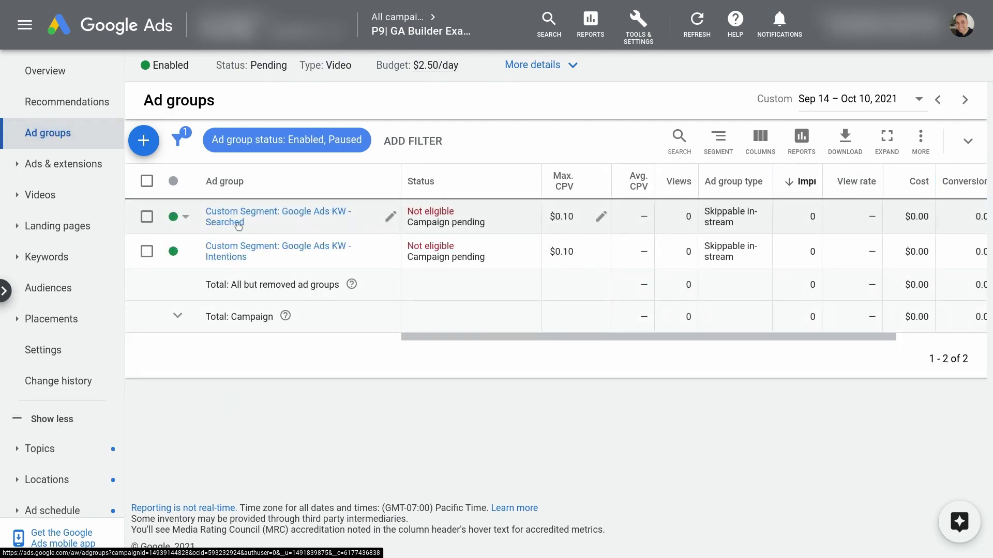
left_click(238, 252)
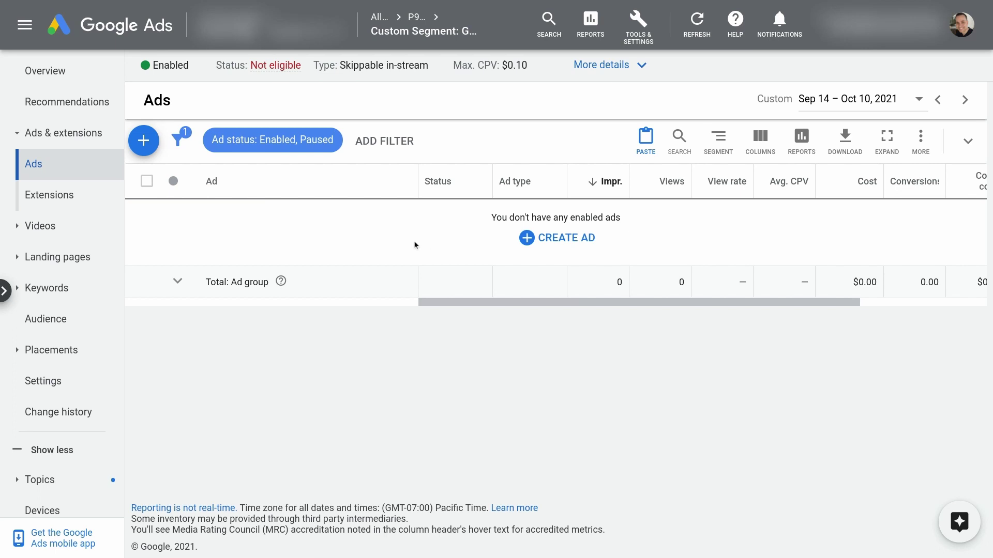
left_click(644, 140)
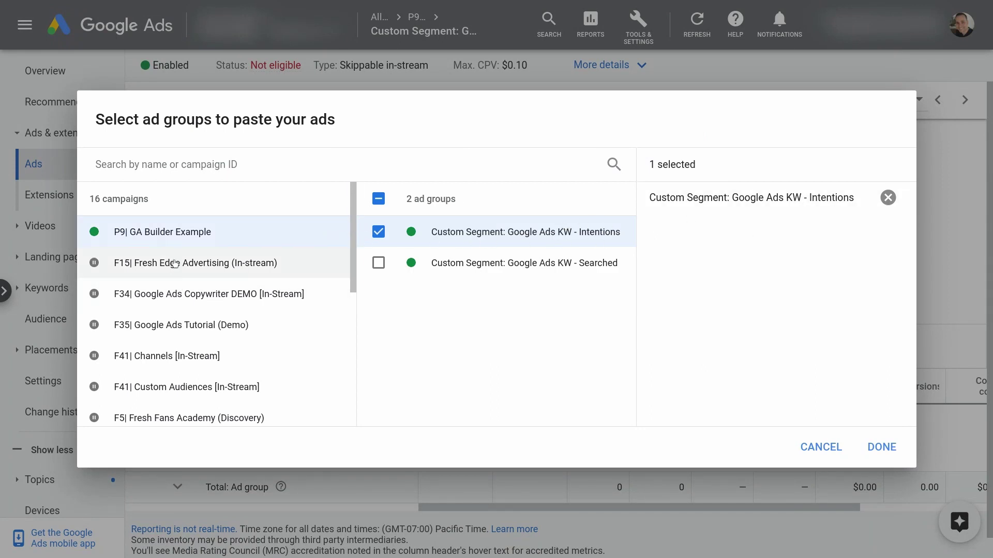
scroll(281, 339, "down", 5)
scroll(282, 339, "up", 5)
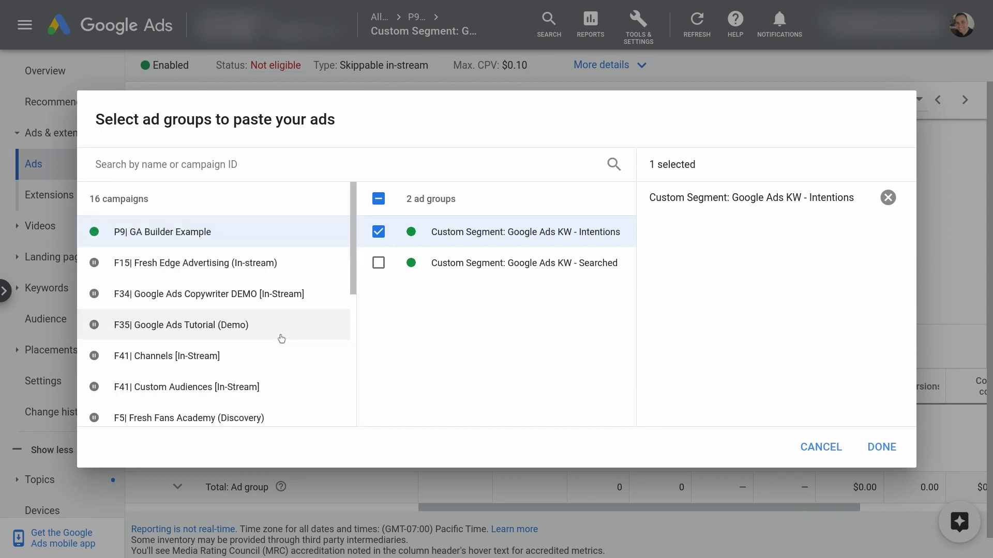
left_click(882, 448)
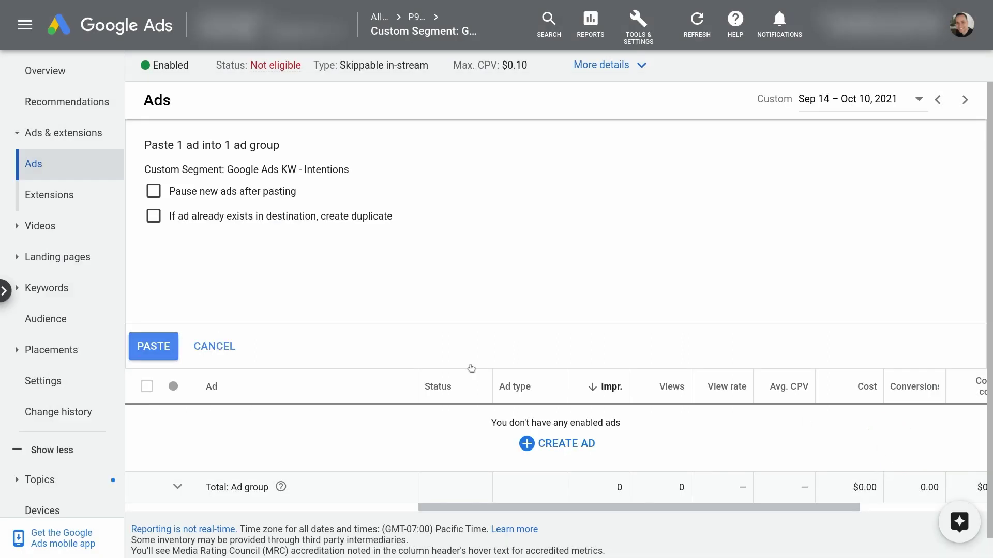
left_click(150, 340)
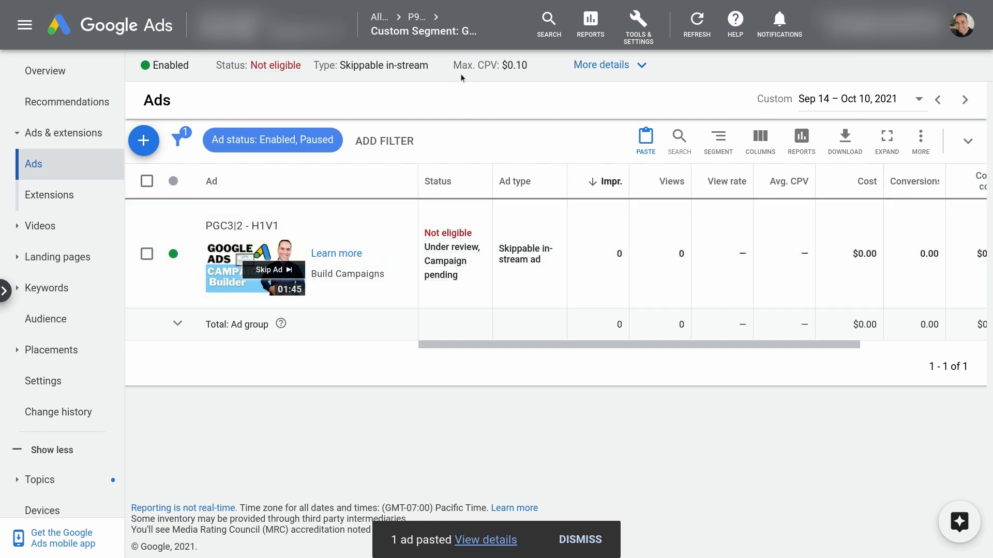
Step: Return to the list of all campaigns, go to its end and dismiss the ad-pasted notification
left_click(416, 19)
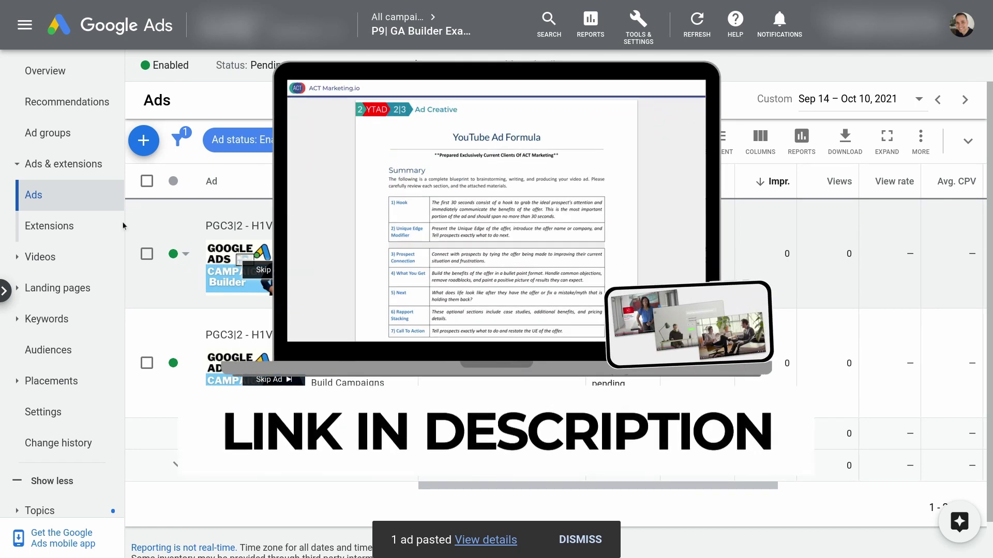
left_click(57, 135)
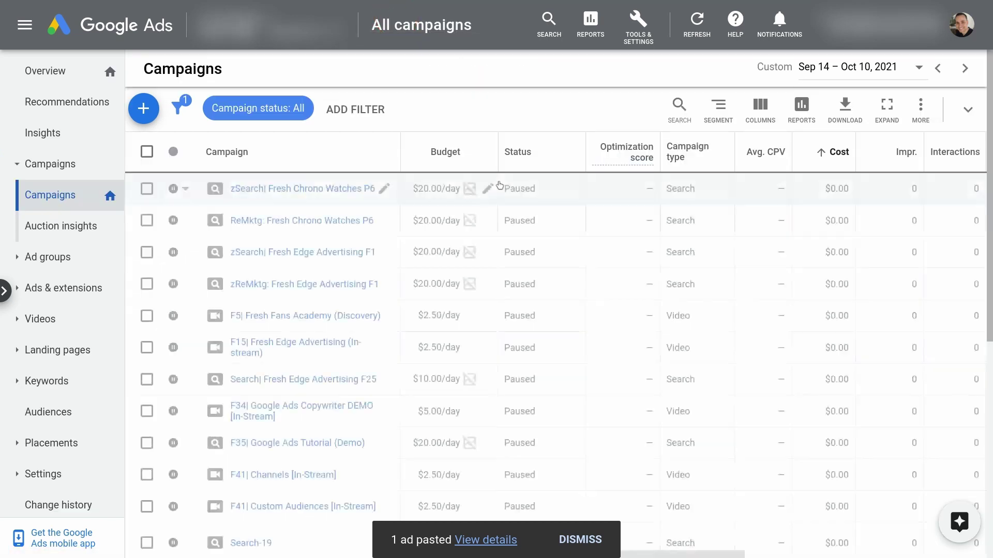
scroll(452, 275, "down", 1)
scroll(451, 274, "down", 8)
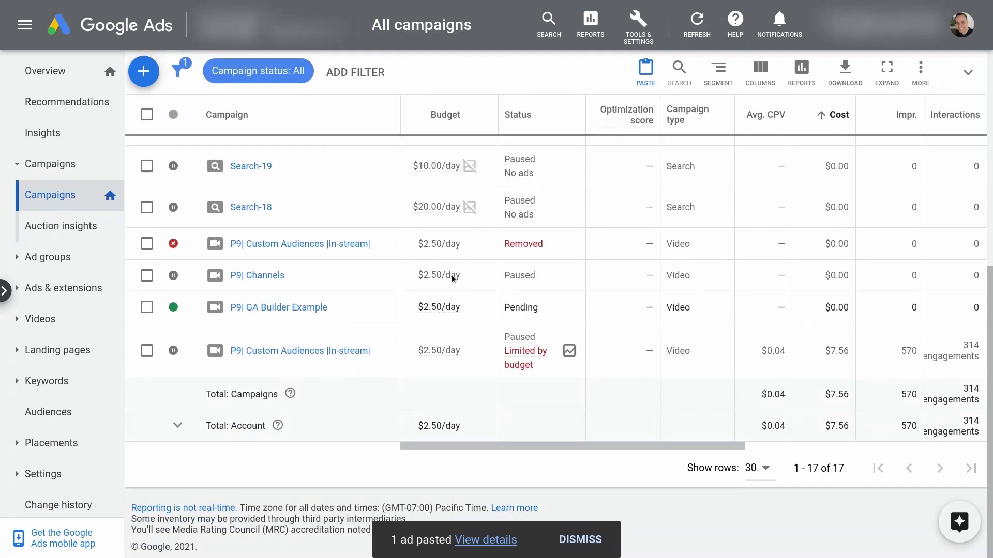
left_click(584, 541)
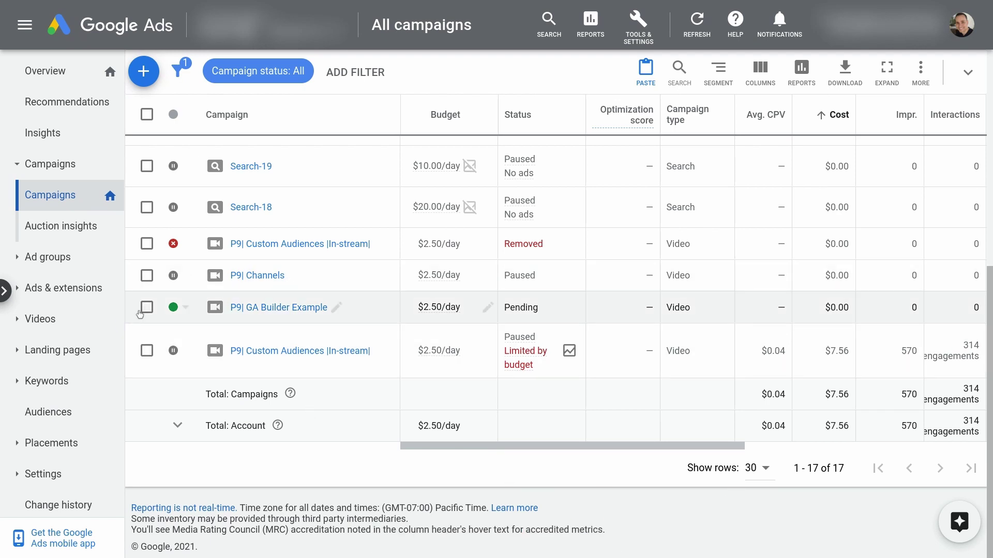
Step: Copy the P9| GA Builder Example campaign in the campaign list, and clear the selection
left_click(147, 307)
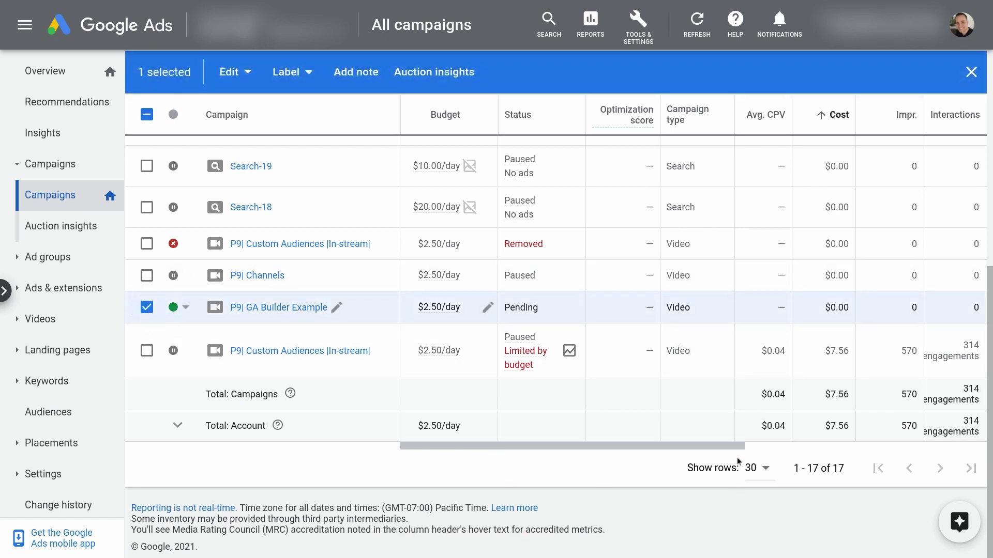
left_click(761, 469)
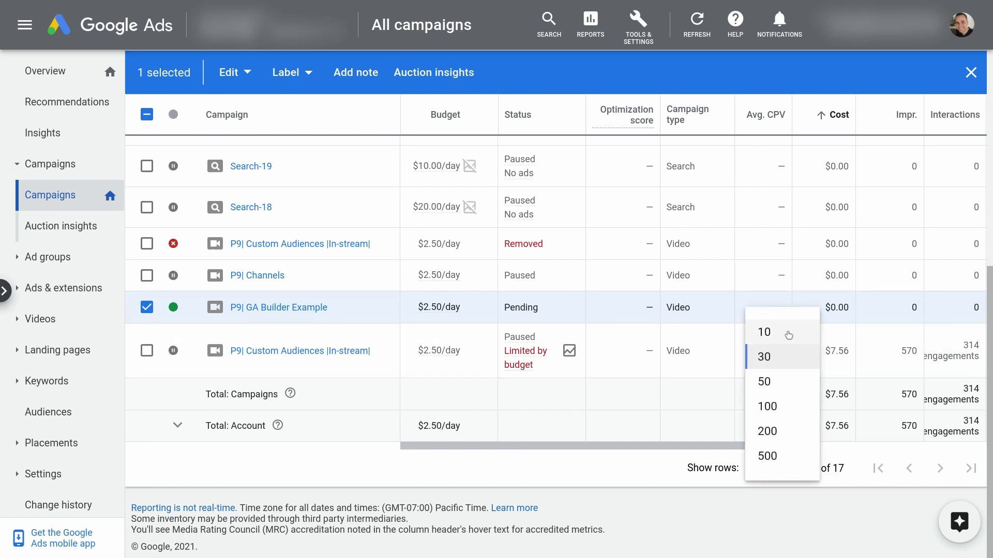
left_click(461, 467)
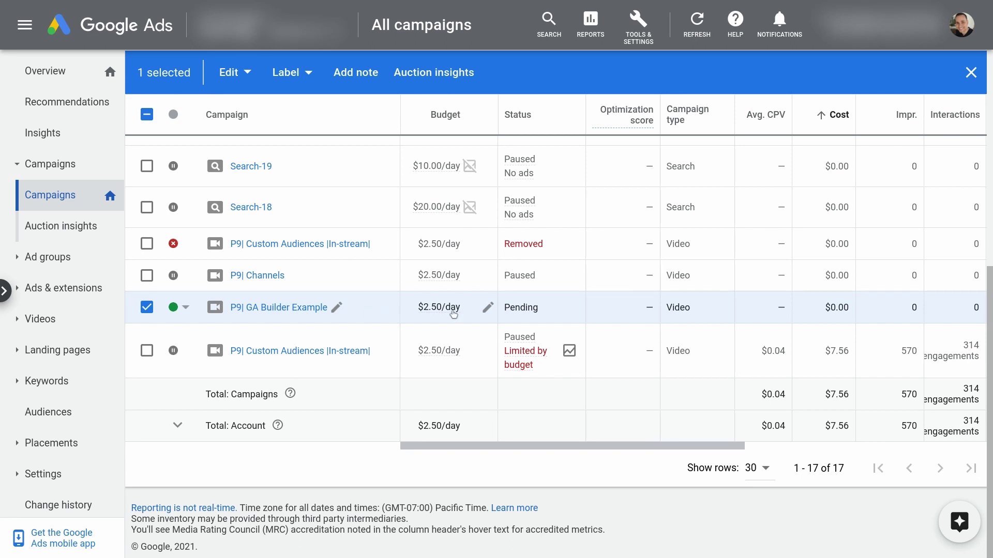
mouse_move(453, 314)
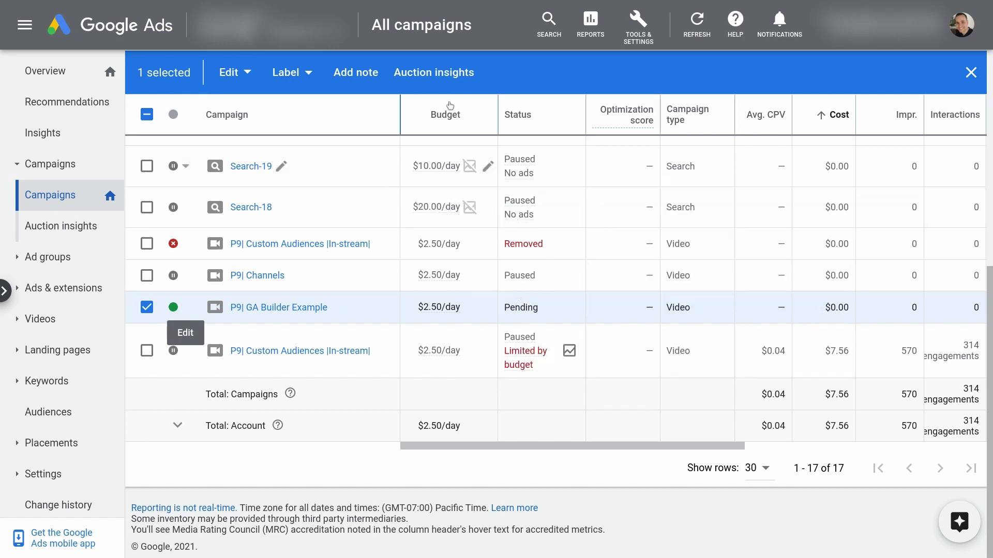
left_click(249, 75)
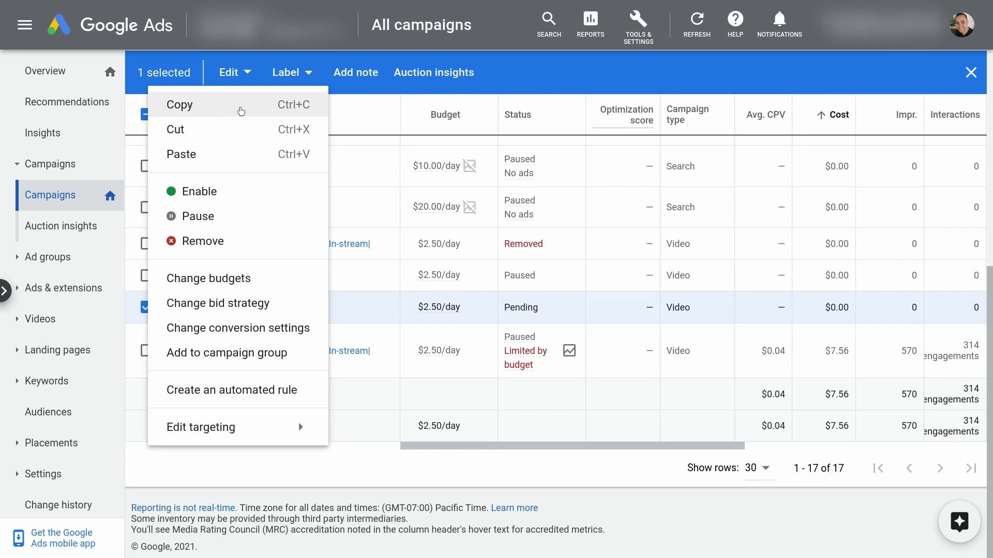
left_click(241, 112)
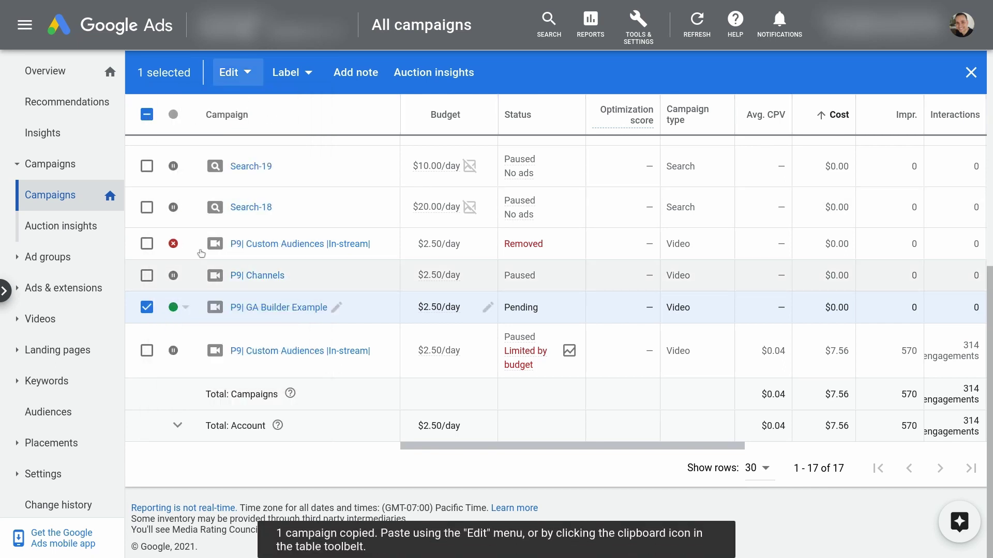
left_click(971, 73)
Step: Start a new campaign by loading the settings of the existing P9| GA Builder Example campaign
left_click(133, 76)
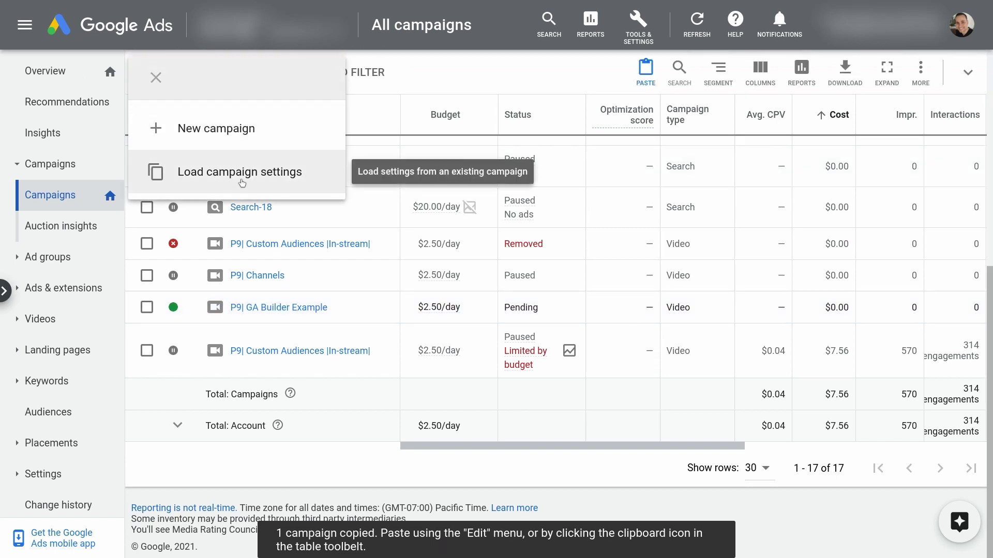
left_click(278, 183)
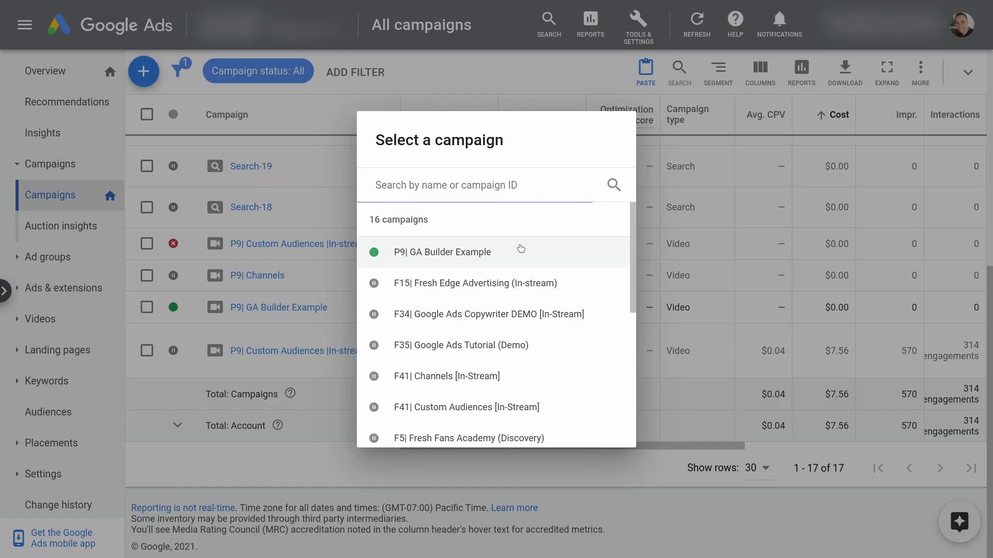
left_click(444, 255)
left_click(292, 263)
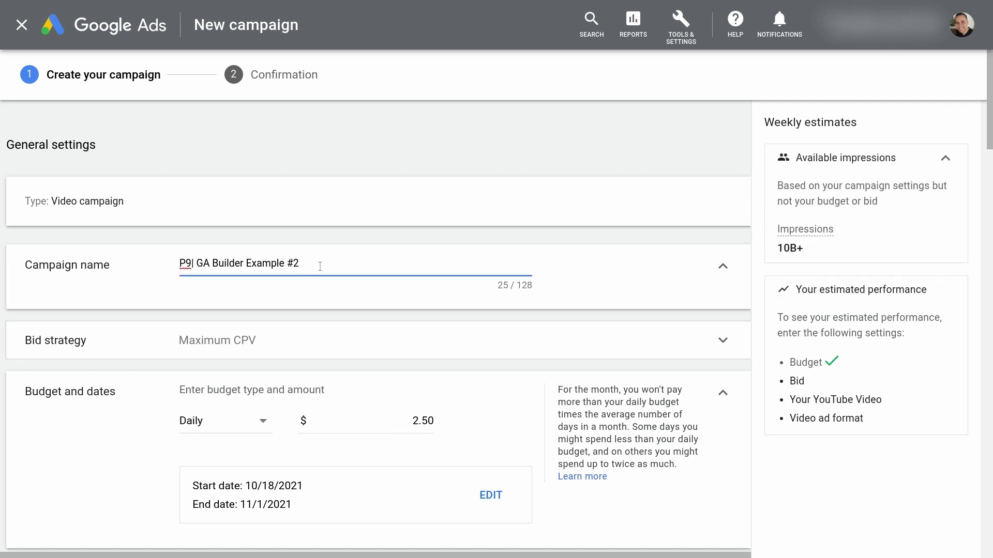
Step: Review the loaded campaign settings and skip ad group and ad creation for the new campaign
scroll(470, 300, "down", 9)
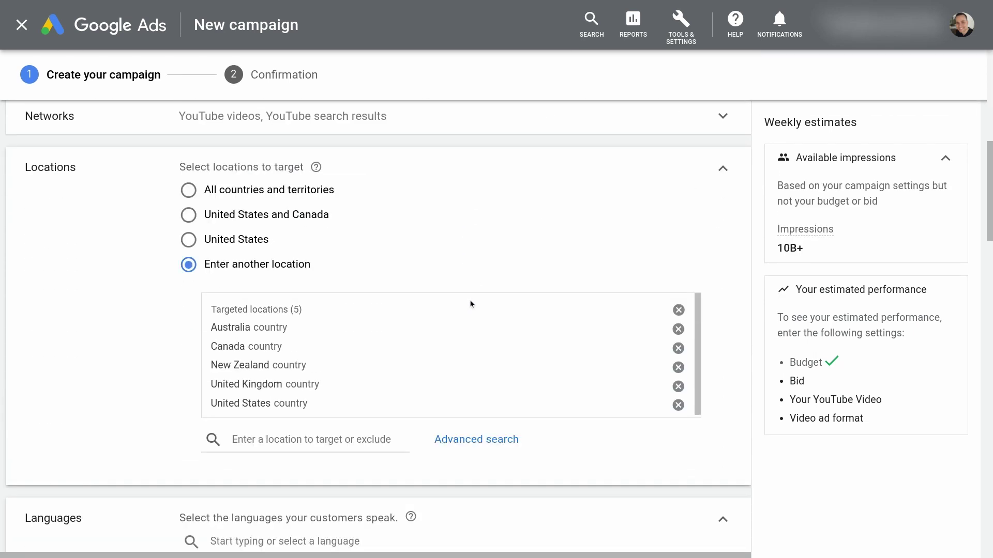
scroll(470, 302, "down", 10)
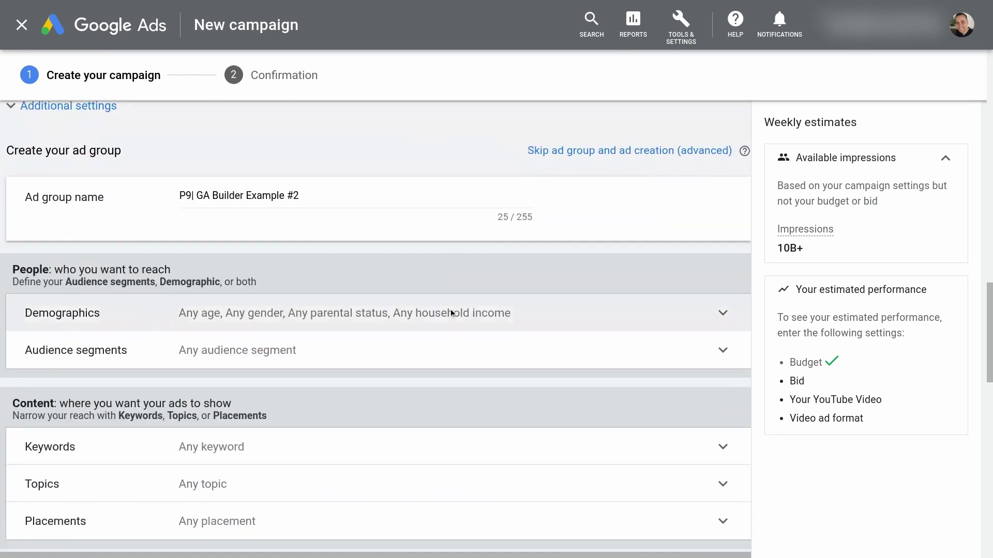
scroll(452, 313, "up", 2)
scroll(451, 313, "down", 1)
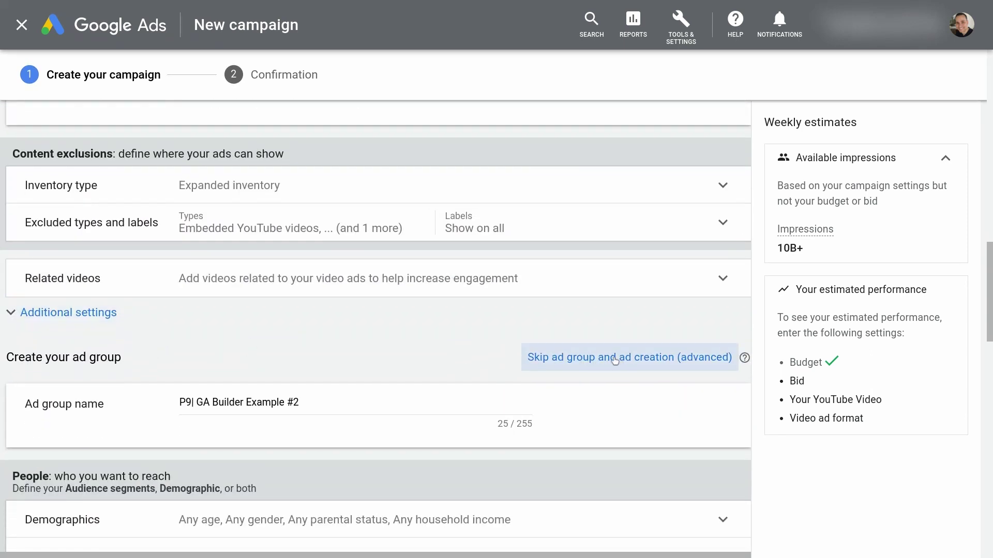
left_click(594, 359)
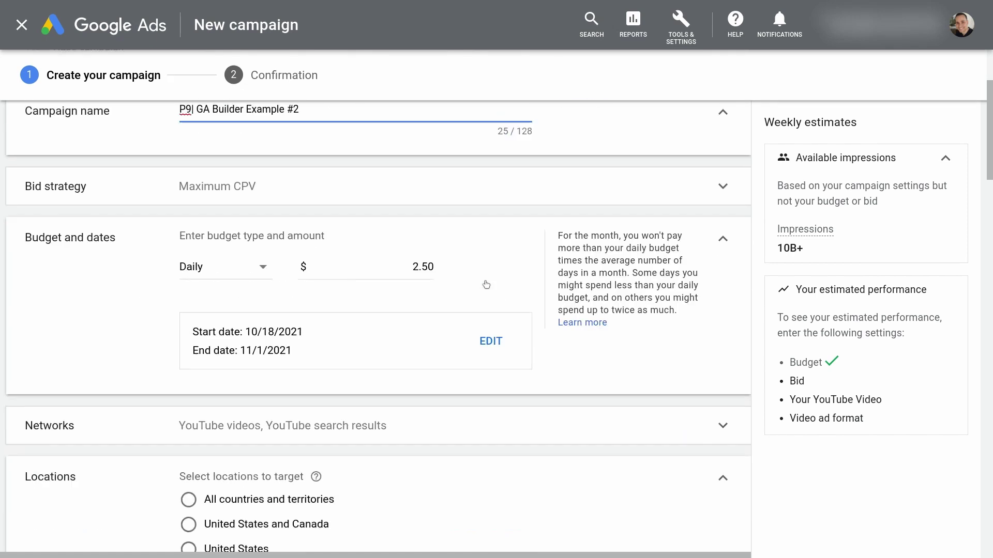
scroll(386, 286, "down", 9)
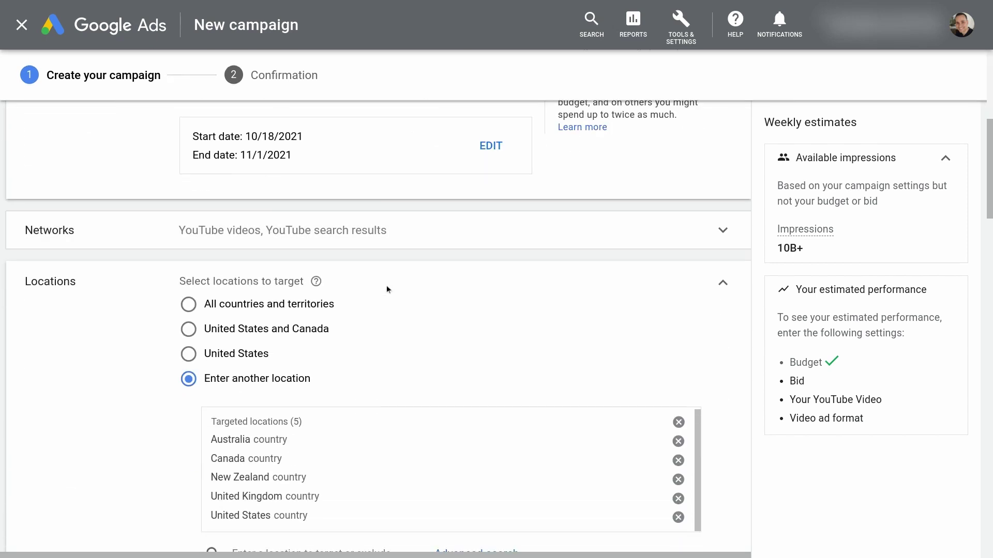
scroll(386, 290, "down", 6)
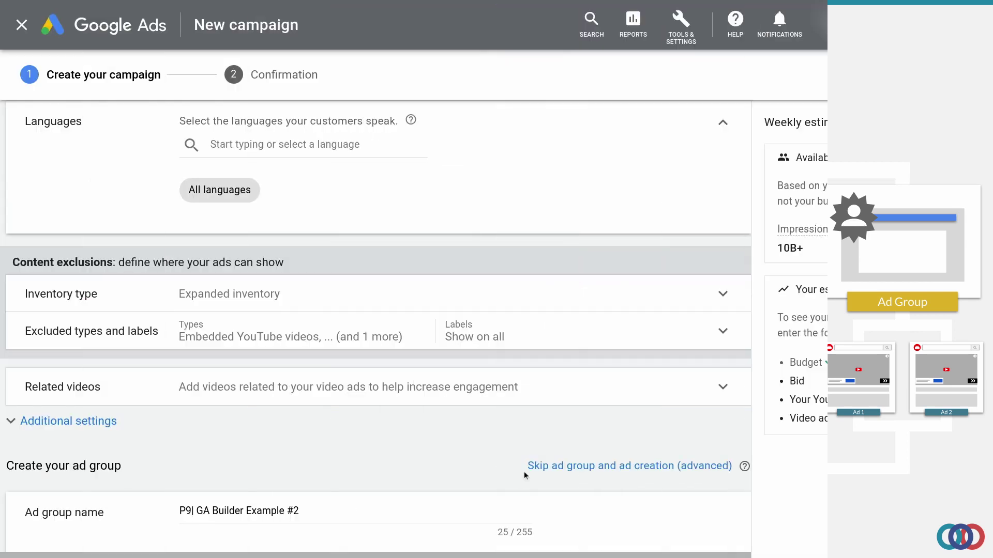
left_click(573, 472)
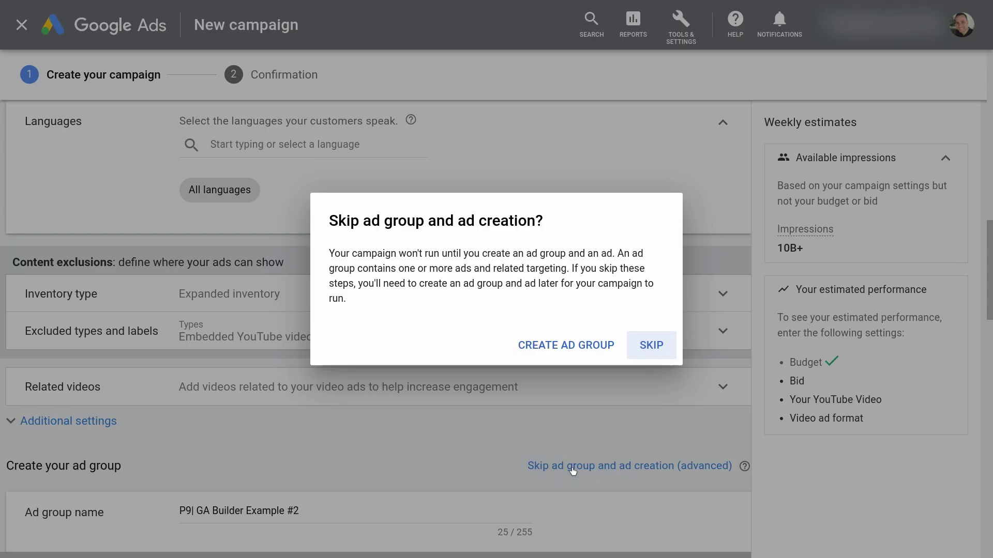
left_click(644, 345)
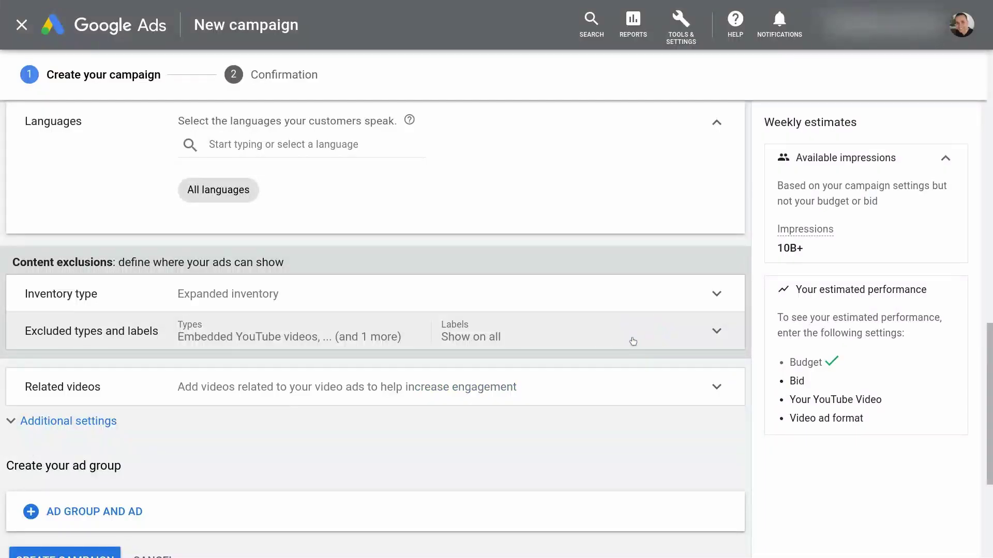
Step: Create the new campaign without an ad group and continue to it
scroll(88, 517, "down", 1)
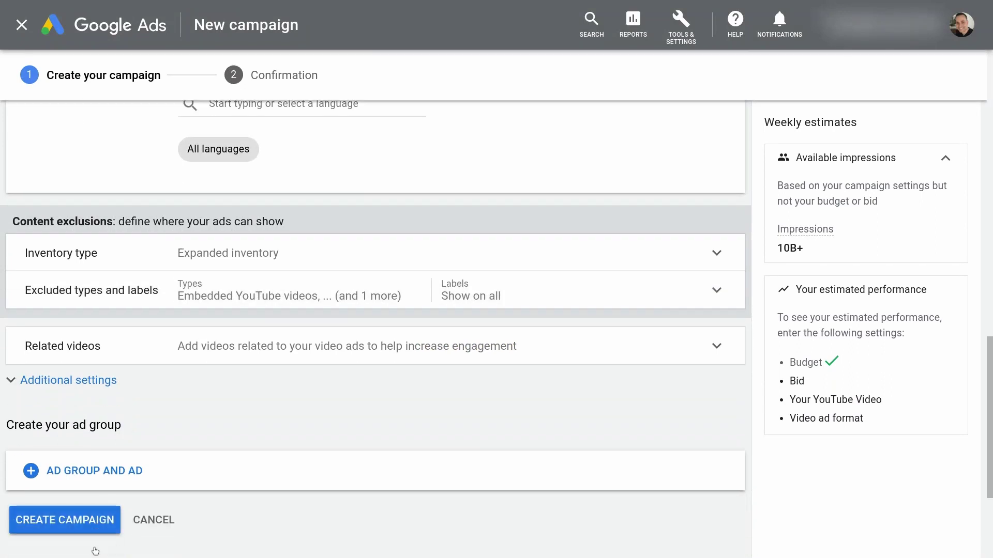
left_click(84, 521)
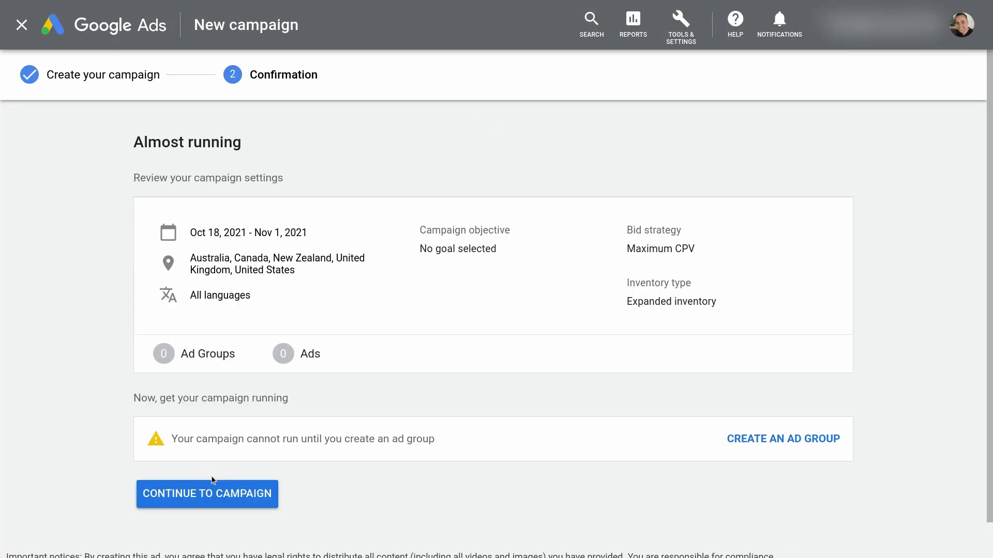
left_click(199, 494)
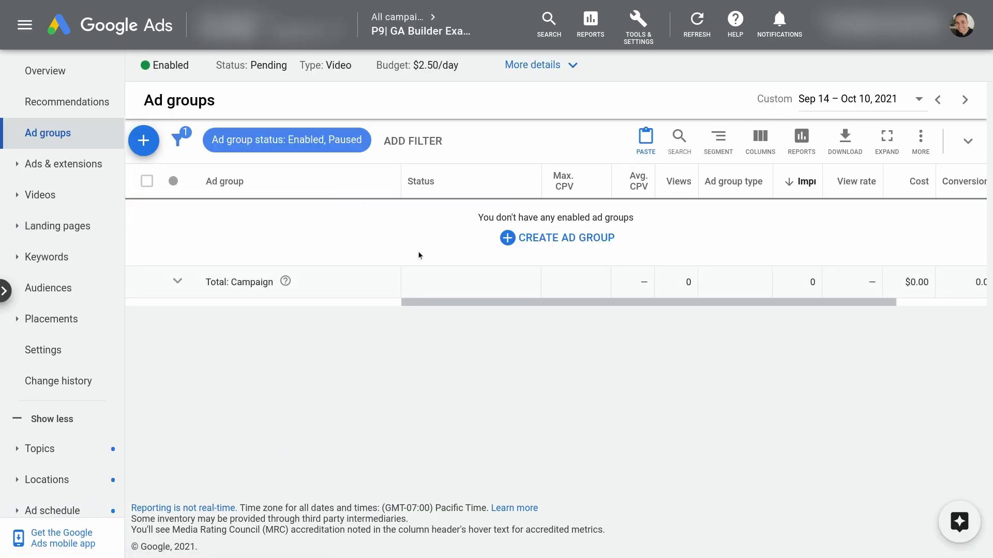
Step: Start a new ad group in the campaign and name it "In-Market Audience: SEM & SEO"
left_click(144, 140)
triple_click(303, 136)
type("IN")
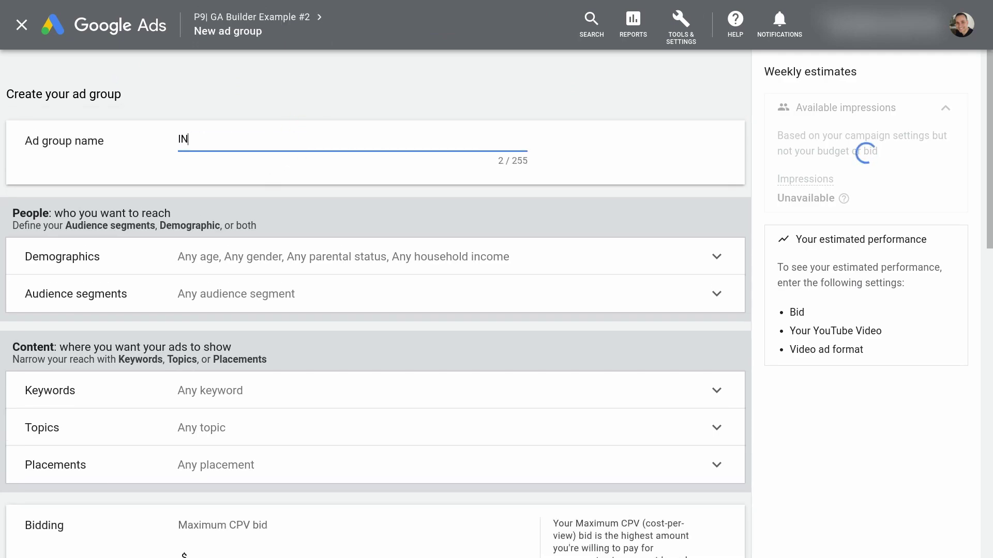
key("BackSpace")
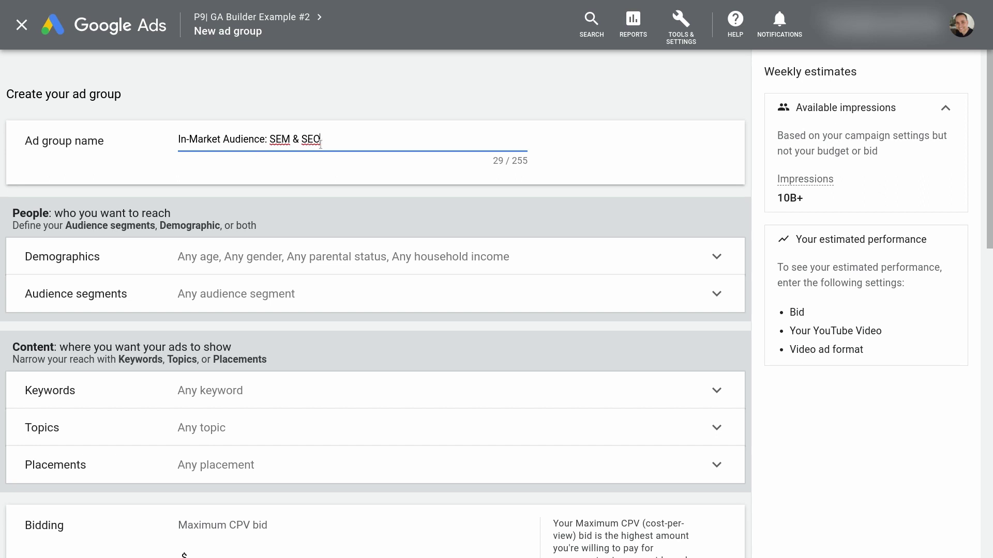
Step: Exclude the 18 - 24 age range from the ad group's demographic targeting
left_click(262, 257)
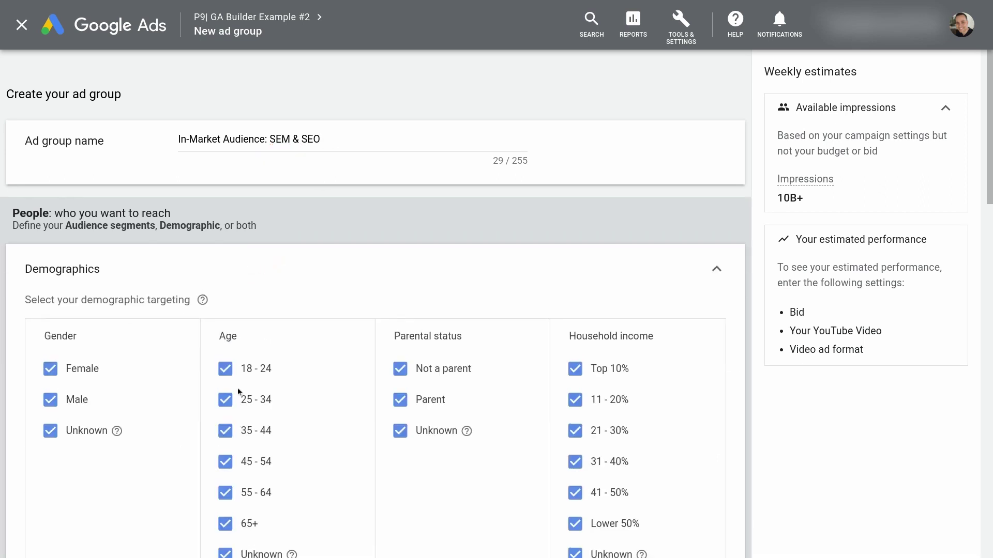
left_click(265, 369)
left_click(289, 269)
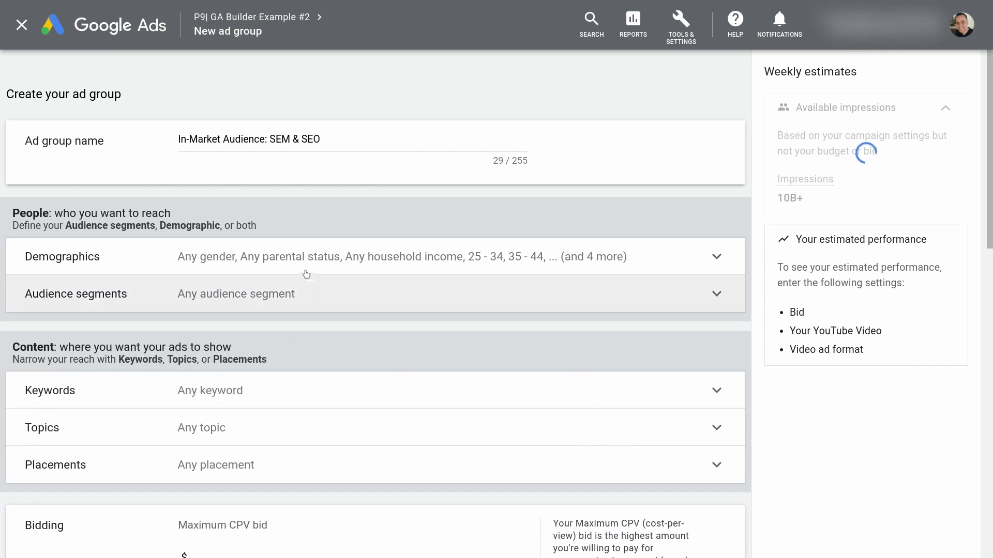
Step: Browse the ad group's audience segments down to the in-market segments under what people are actively researching or planning
left_click(298, 263)
left_click(303, 272)
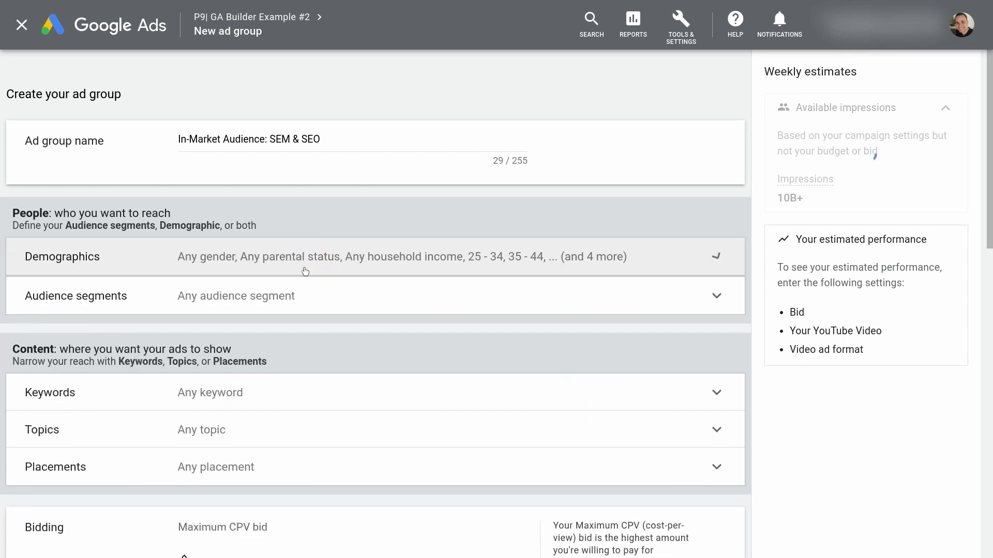
scroll(304, 272, "down", 4)
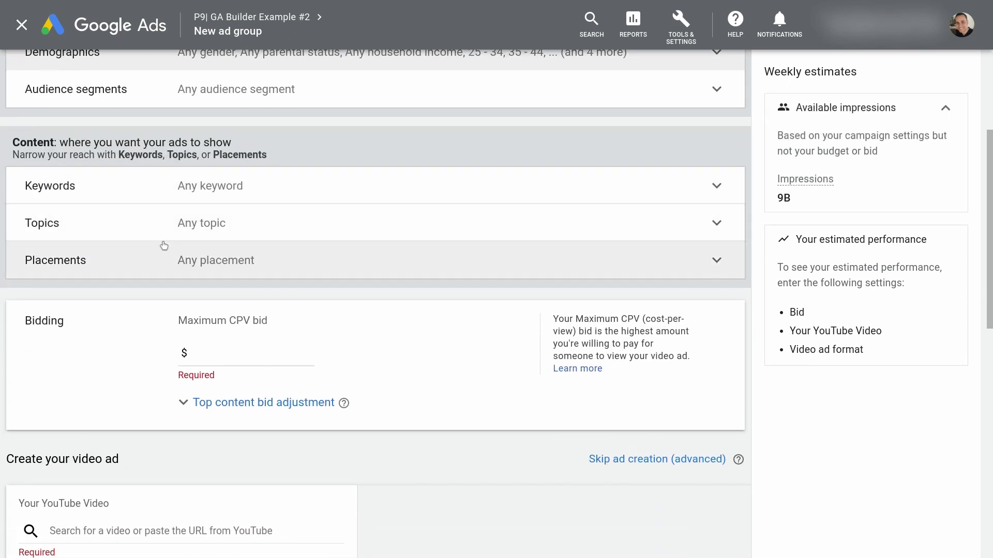
scroll(237, 235, "up", 2)
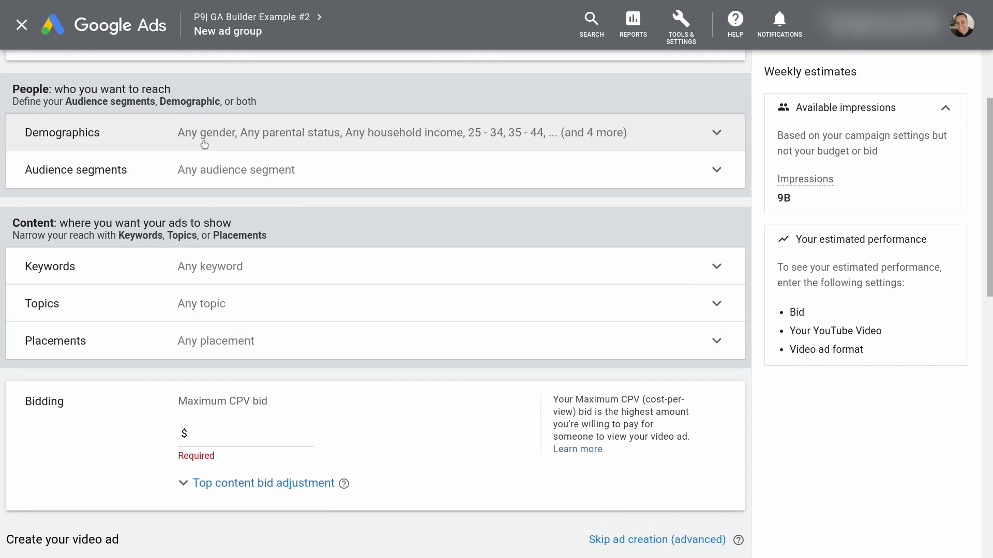
left_click(241, 181)
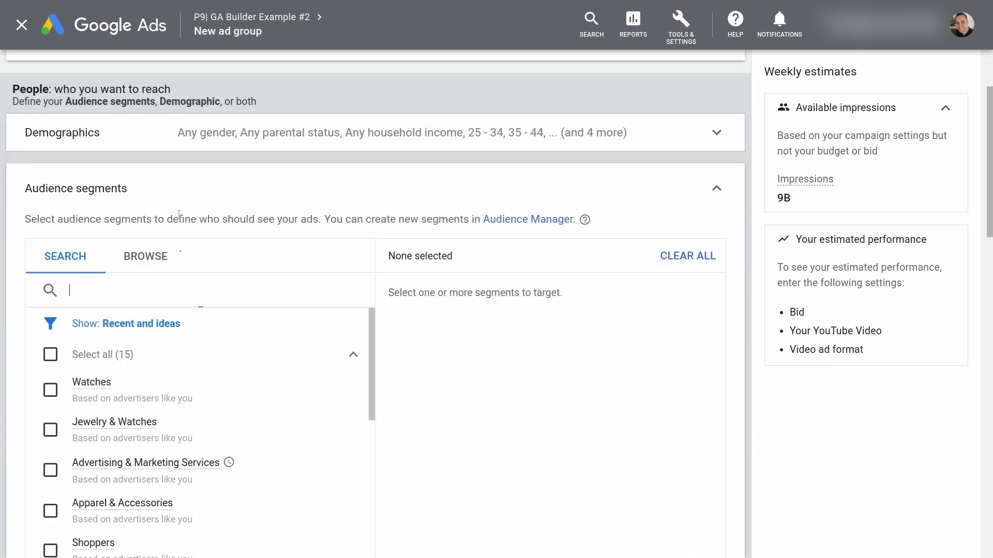
left_click(143, 264)
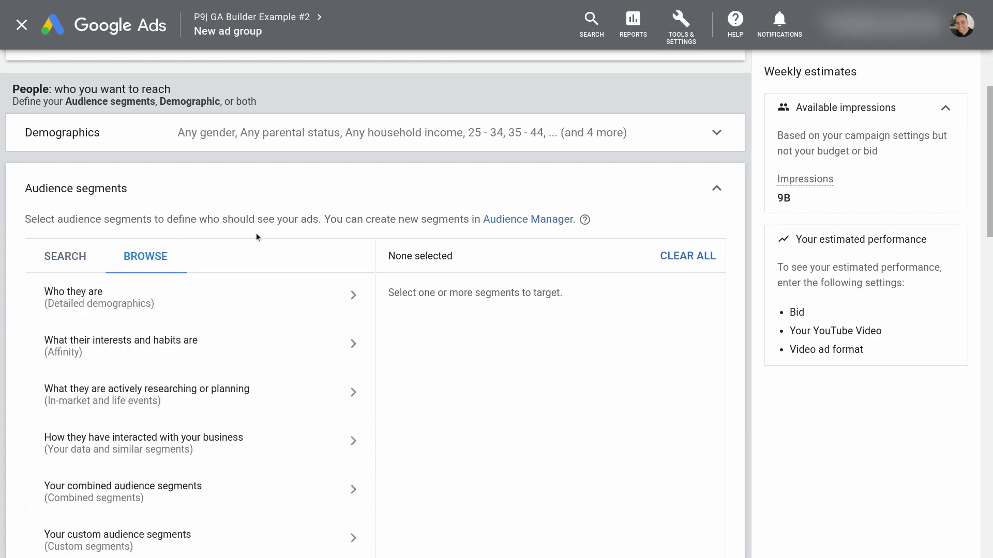
scroll(256, 233, "down", 2)
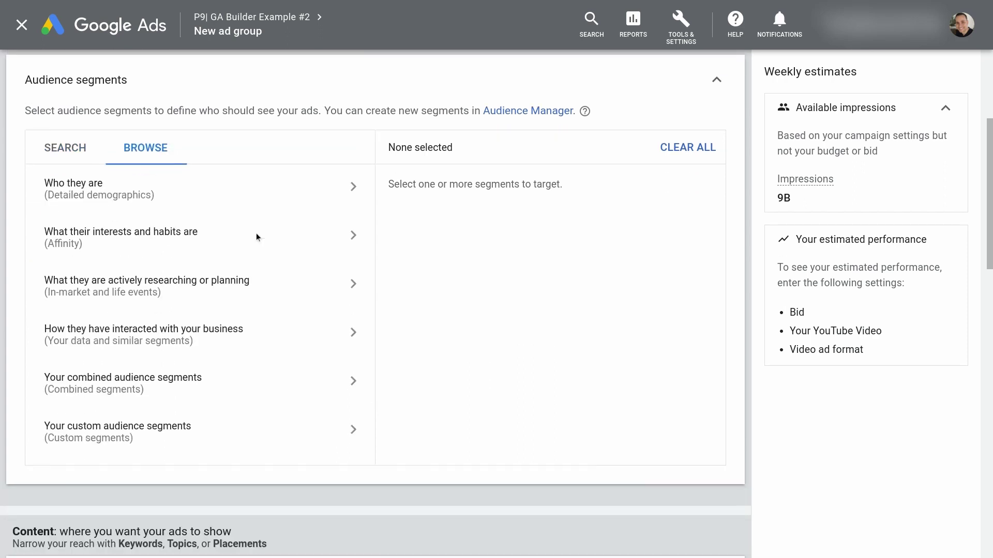
left_click(139, 294)
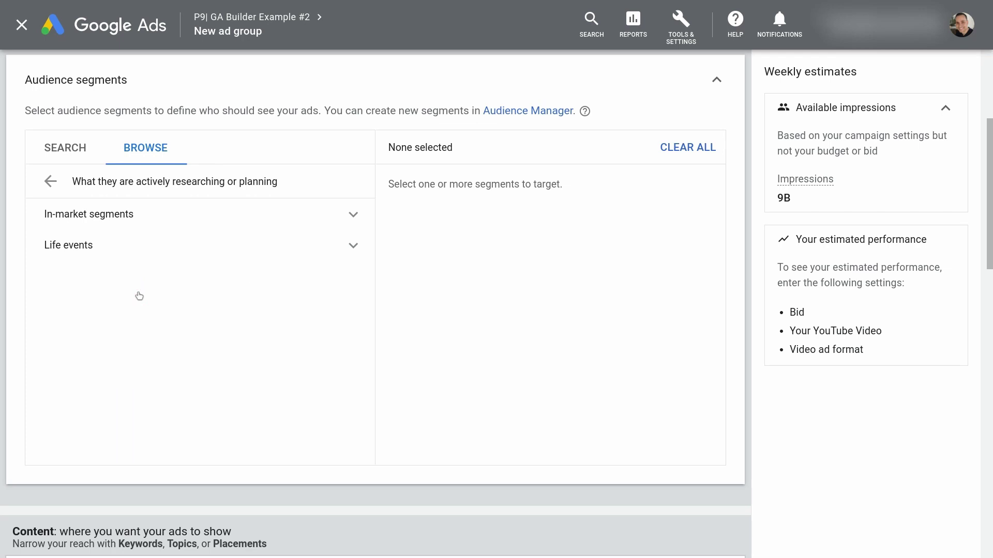
left_click(143, 222)
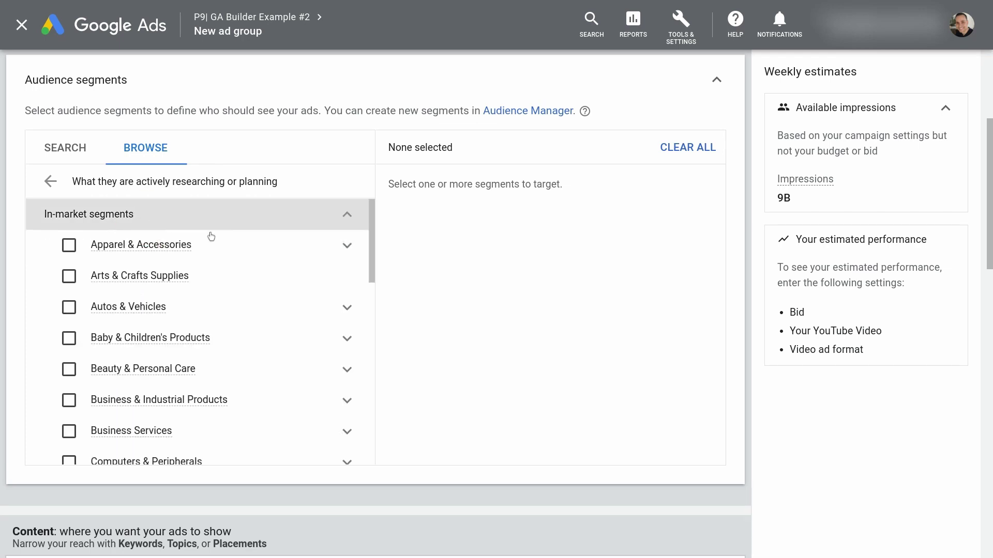
Step: Target the SEO & SEM Services in-market segment under Business Services > Advertising & Marketing Services
scroll(265, 295, "down", 7)
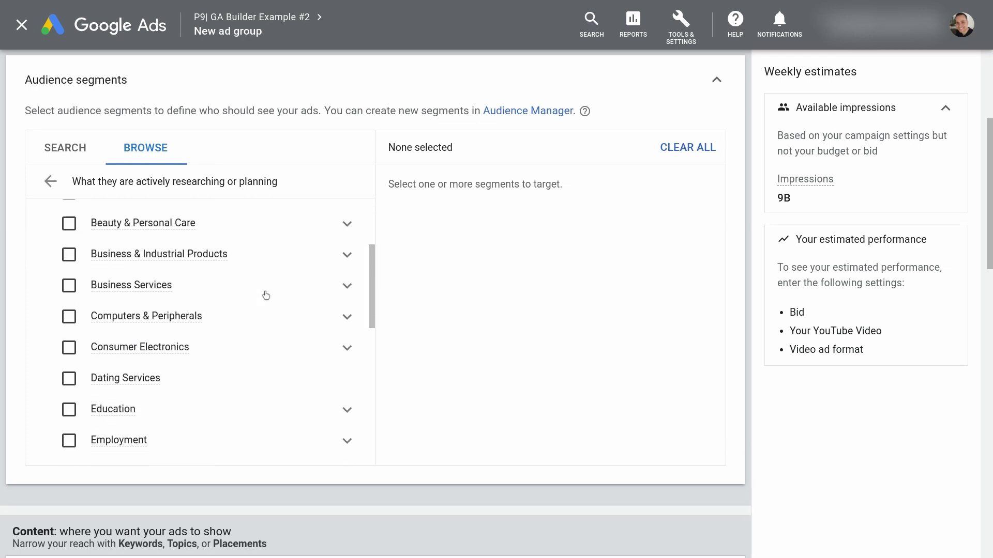
scroll(265, 300, "down", 6)
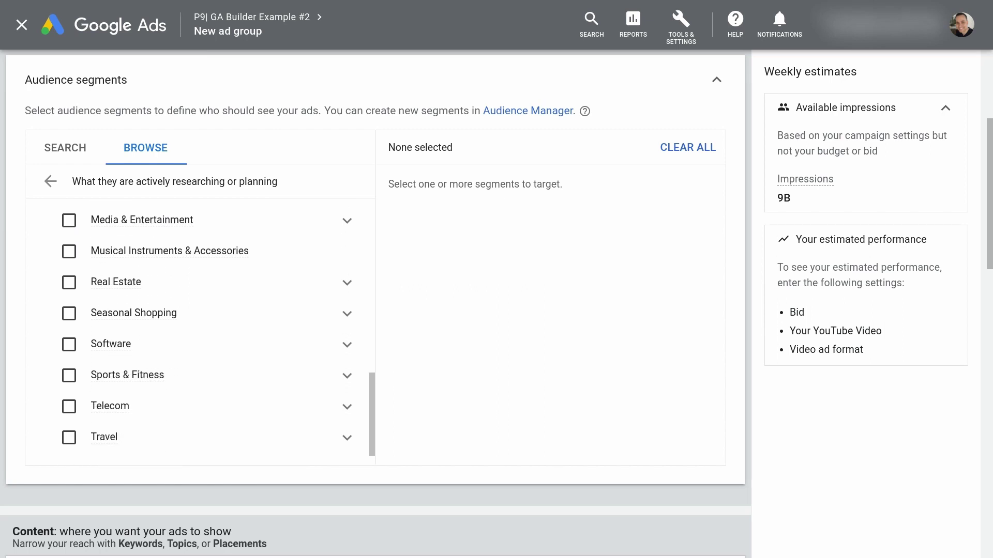
scroll(379, 279, "up", 2)
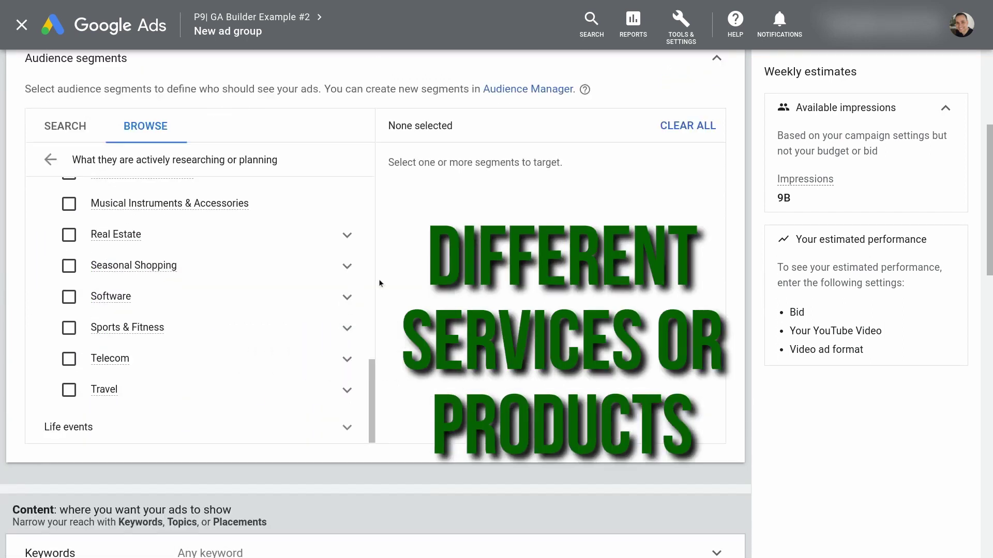
scroll(217, 380, "up", 3)
scroll(217, 380, "up", 3)
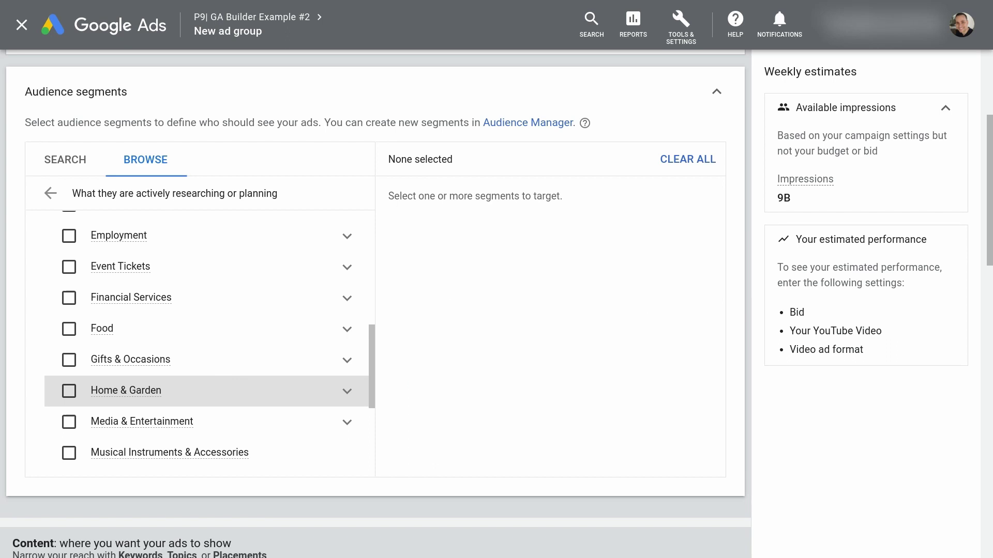
scroll(207, 388, "up", 5)
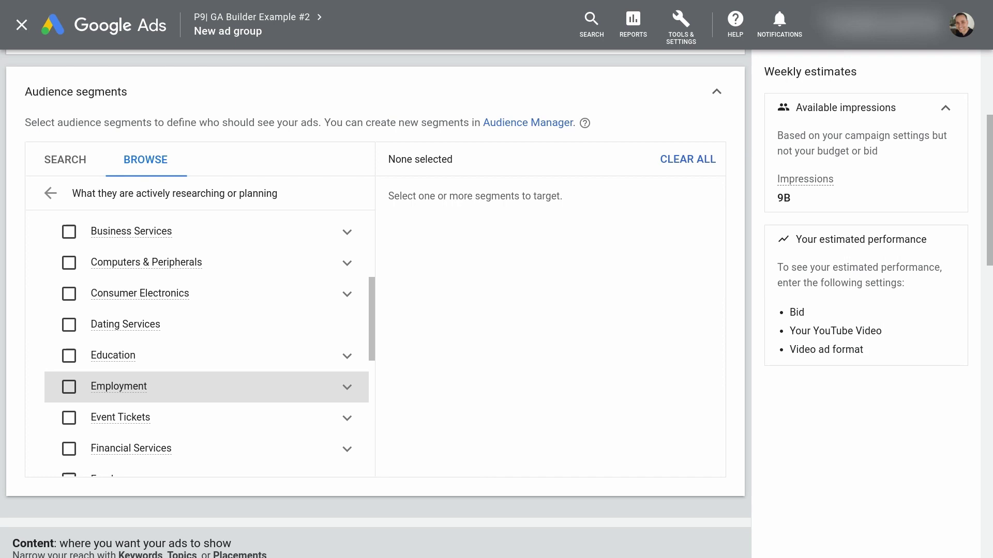
scroll(246, 285, "up", 2)
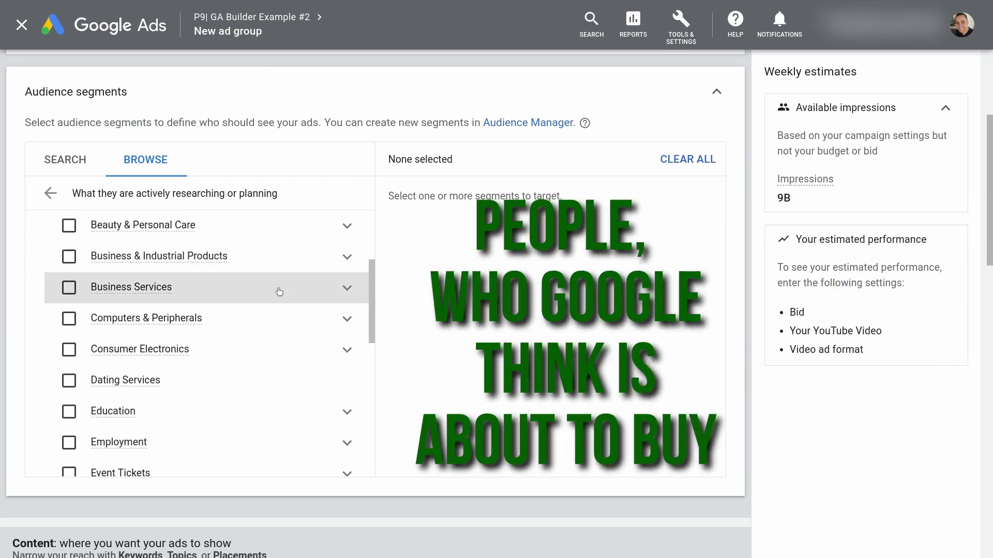
left_click(347, 289)
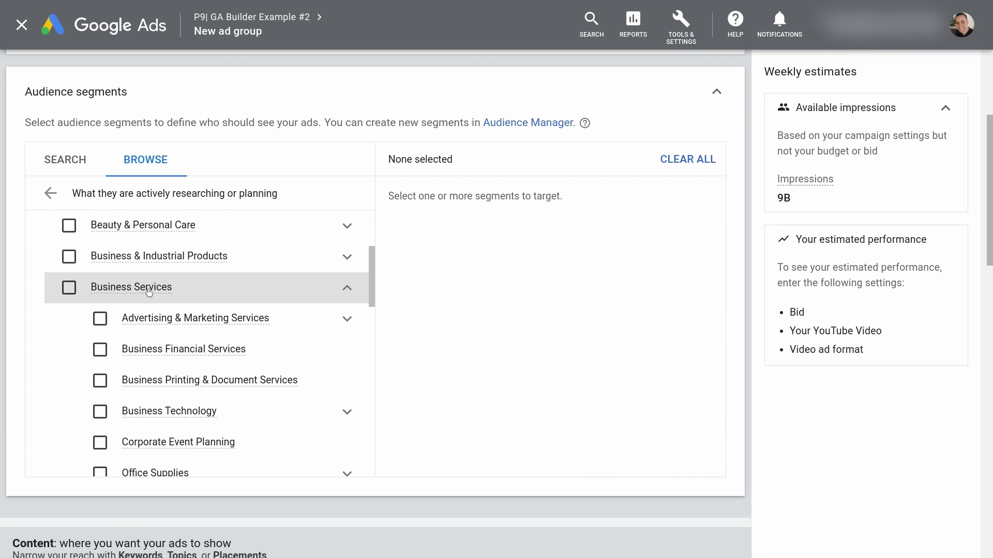
mouse_move(148, 292)
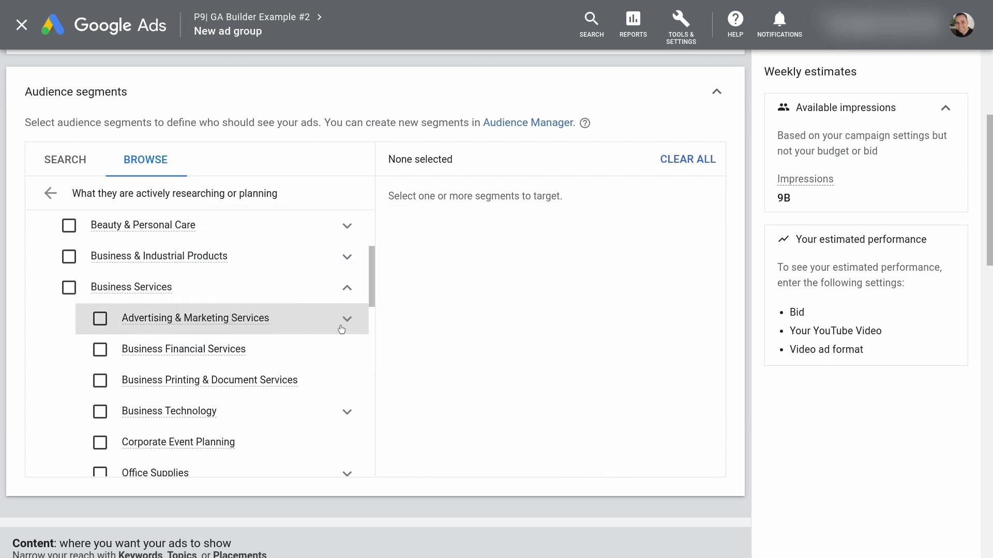
left_click(347, 320)
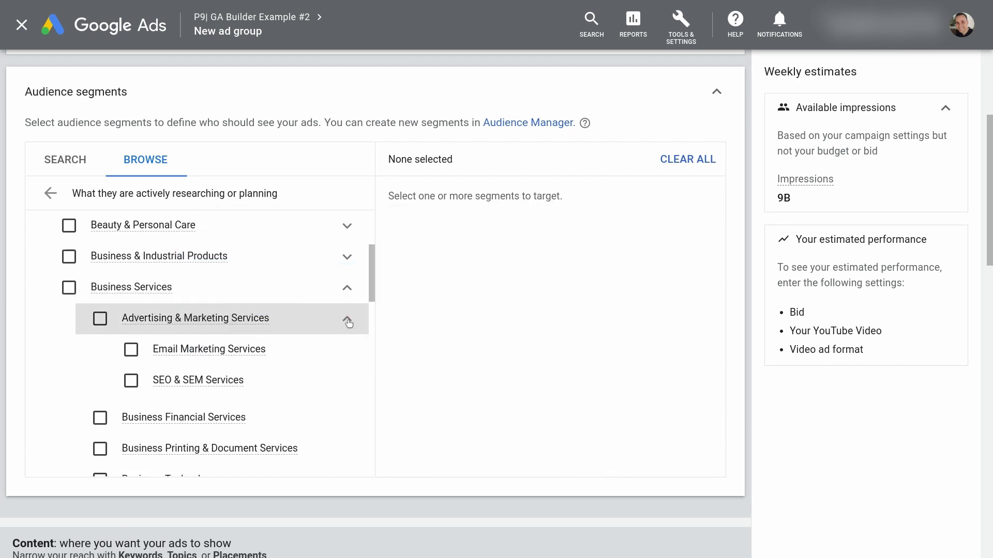
left_click(129, 381)
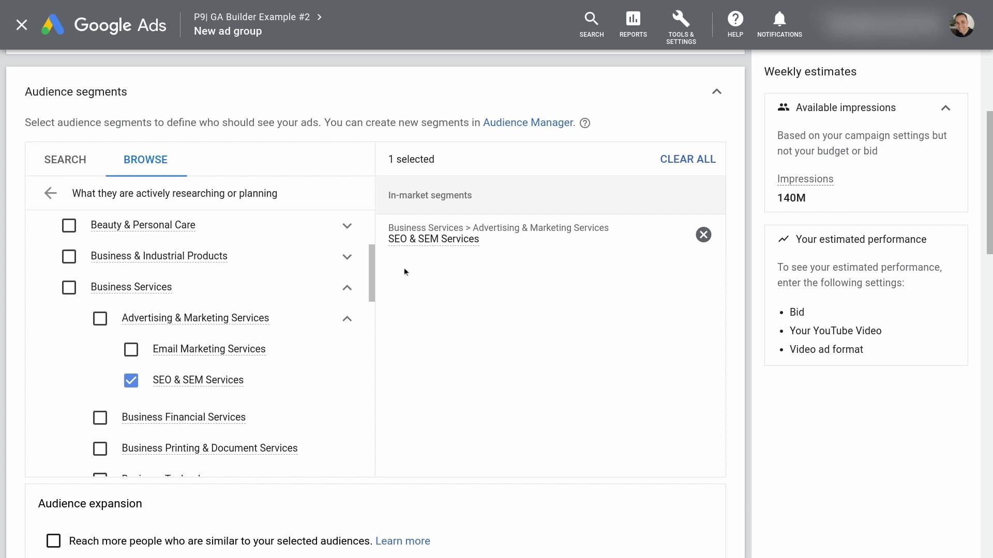
Step: Set the ad group's maximum CPV bid to $0.10
scroll(498, 285, "down", 7)
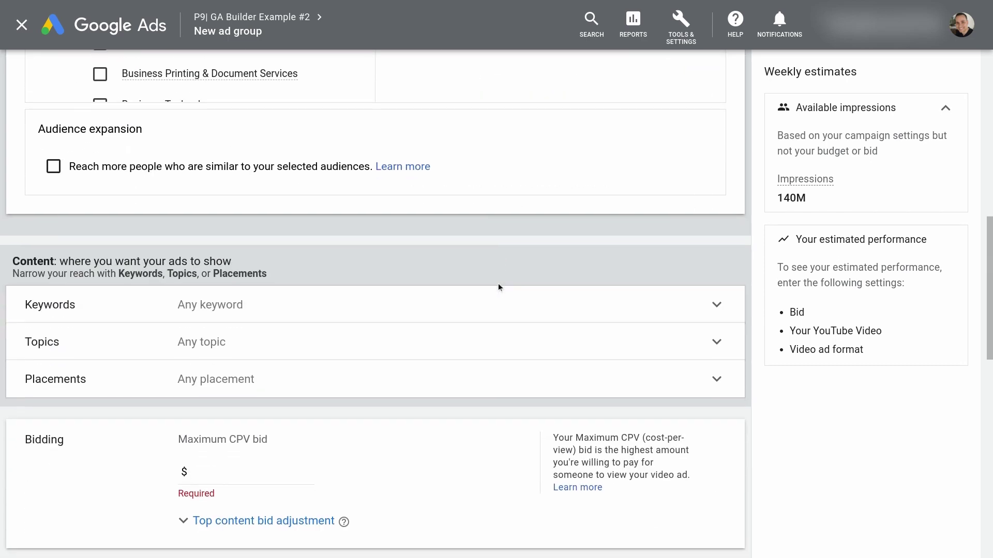
scroll(528, 218, "up", 1)
scroll(528, 218, "down", 1)
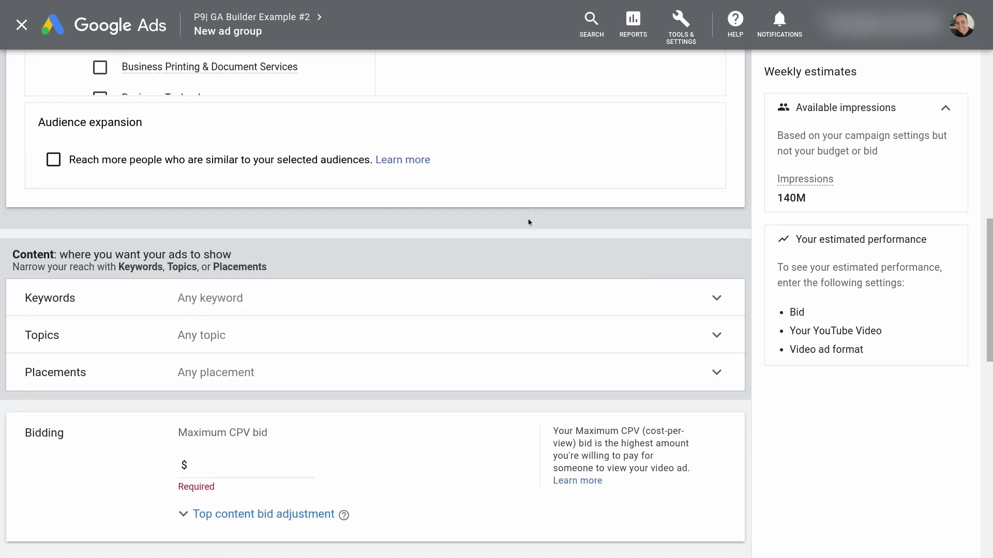
scroll(529, 221, "down", 2)
left_click(267, 357)
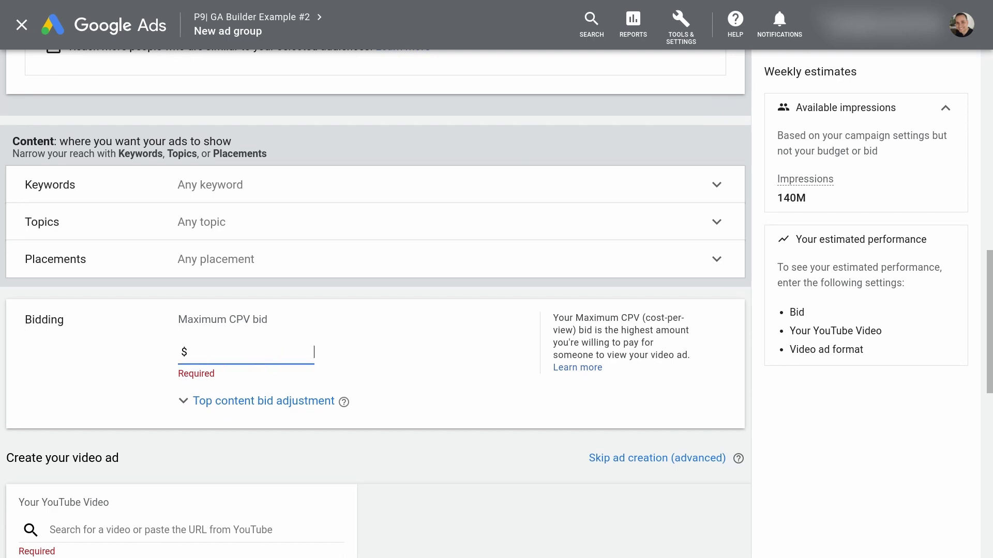
type("0.1")
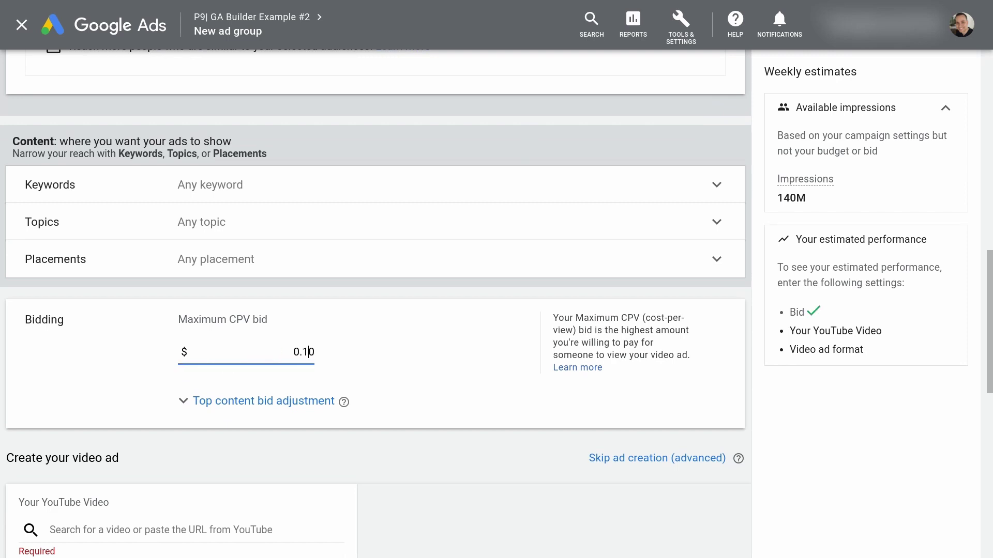
Step: Skip ad creation and save the ad group with the skippable in-stream ad format
left_click(632, 464)
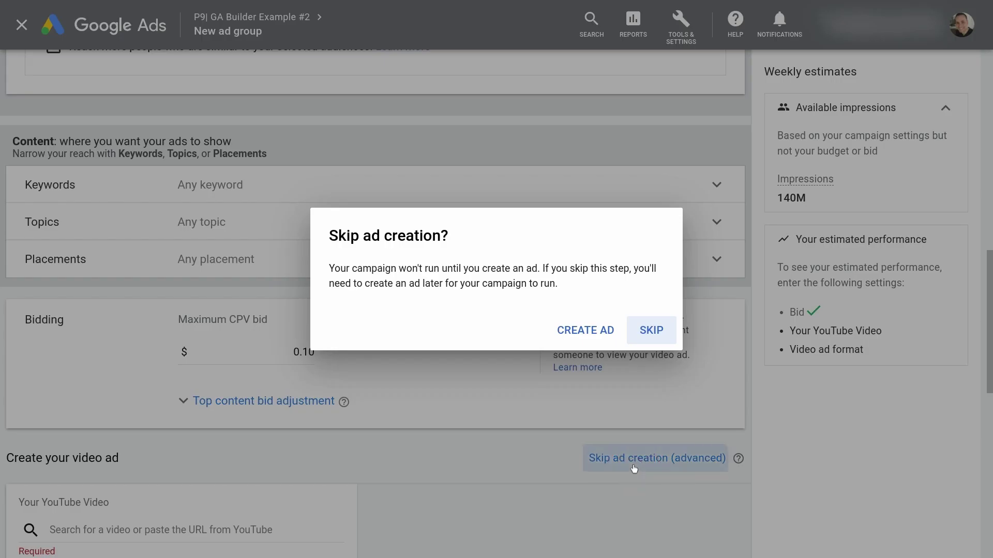
left_click(651, 331)
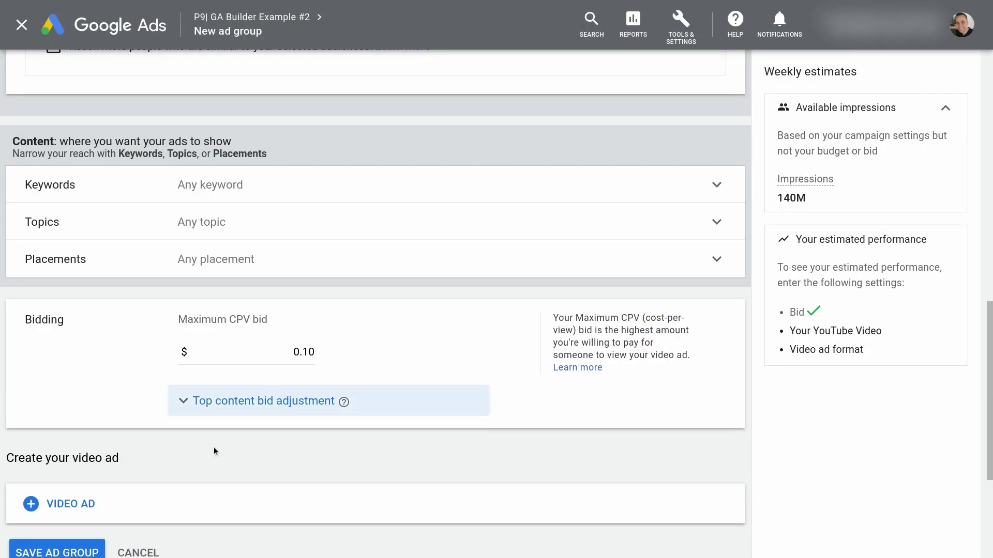
left_click(69, 551)
left_click(391, 284)
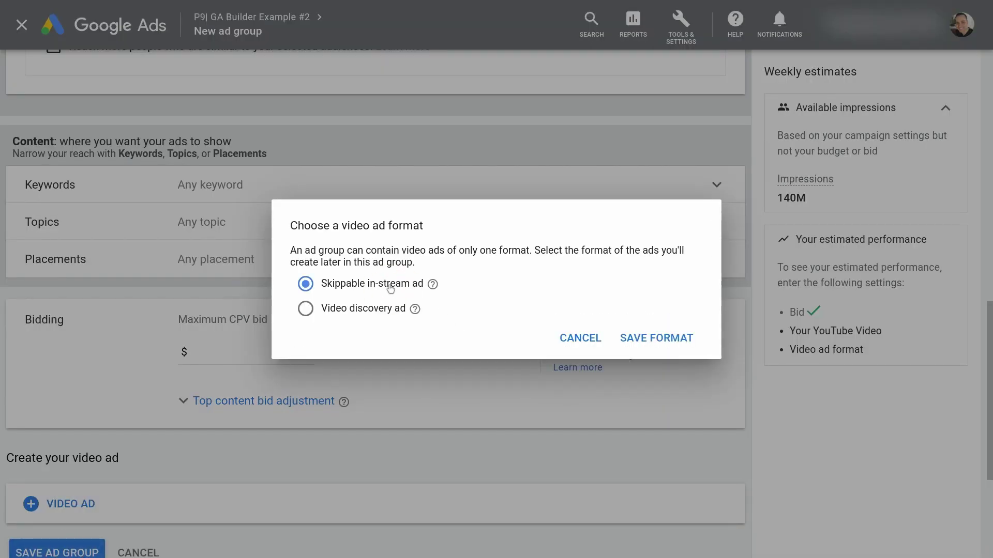
left_click(635, 342)
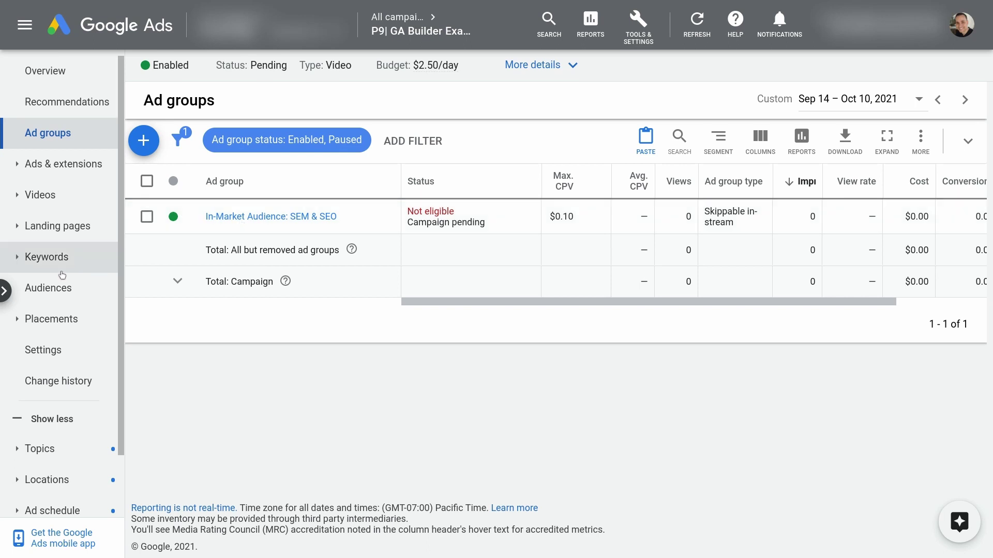
Step: Go to the "P9| GA Builder Example" campaign and open its "Custom Segment: Google Ads KW - Searched" ad group
left_click(3, 291)
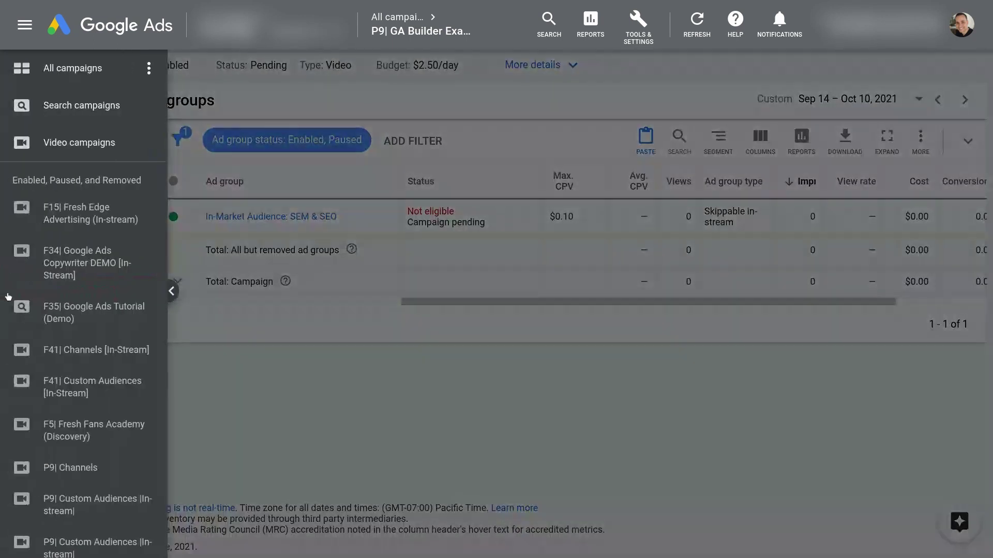
scroll(109, 239, "down", 2)
scroll(109, 239, "down", 5)
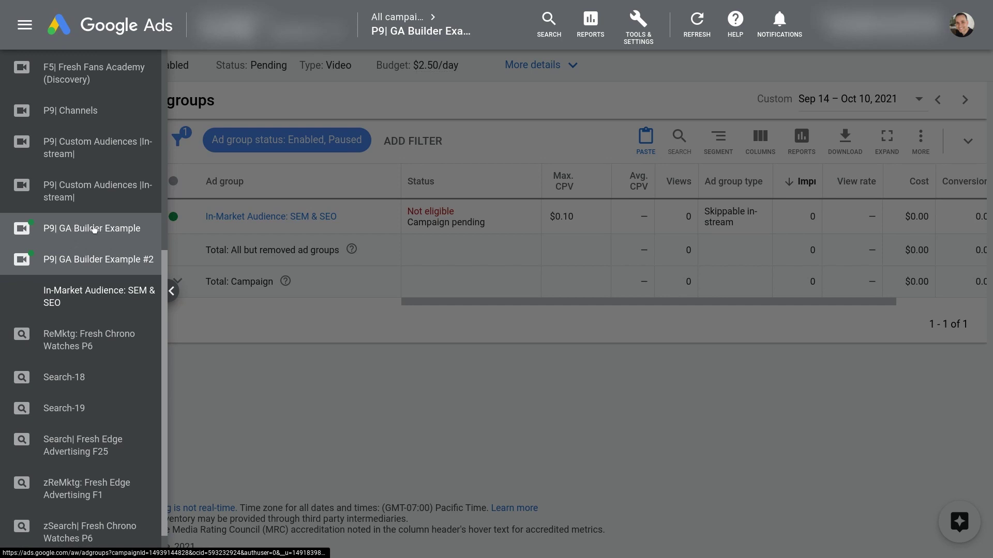
left_click(71, 231)
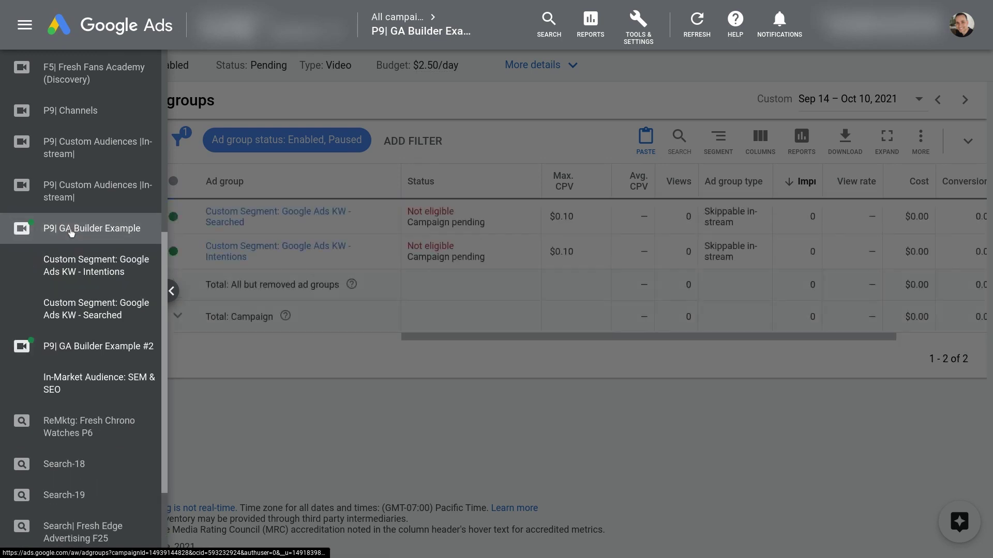
left_click(170, 291)
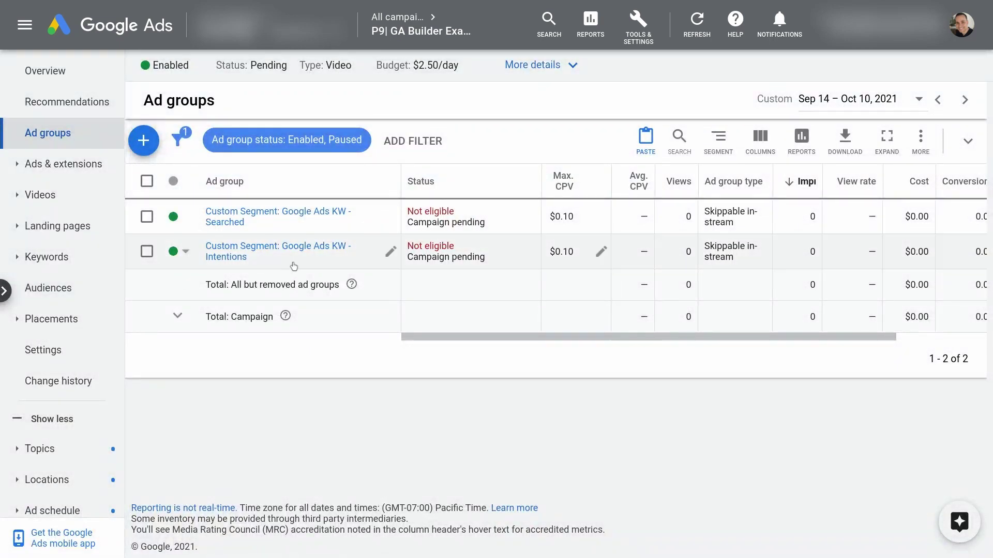
left_click(244, 217)
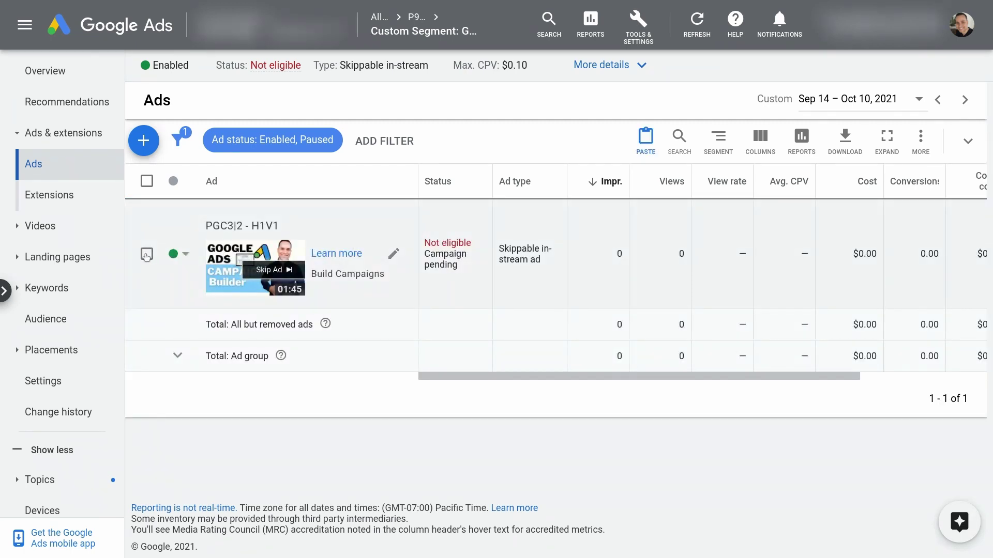
Step: Copy the "PGC3|2 - H1V1" video ad from this ad group
left_click(147, 254)
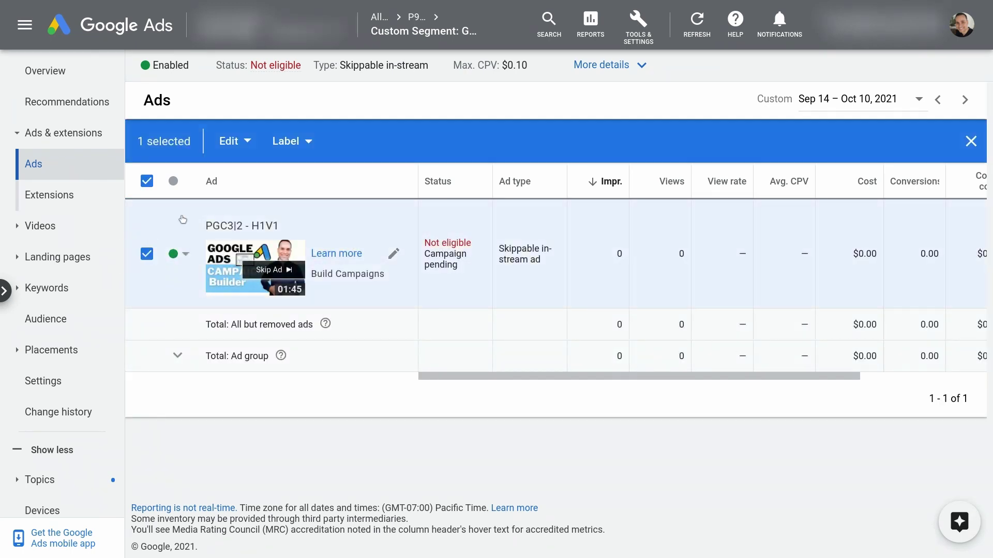
left_click(231, 141)
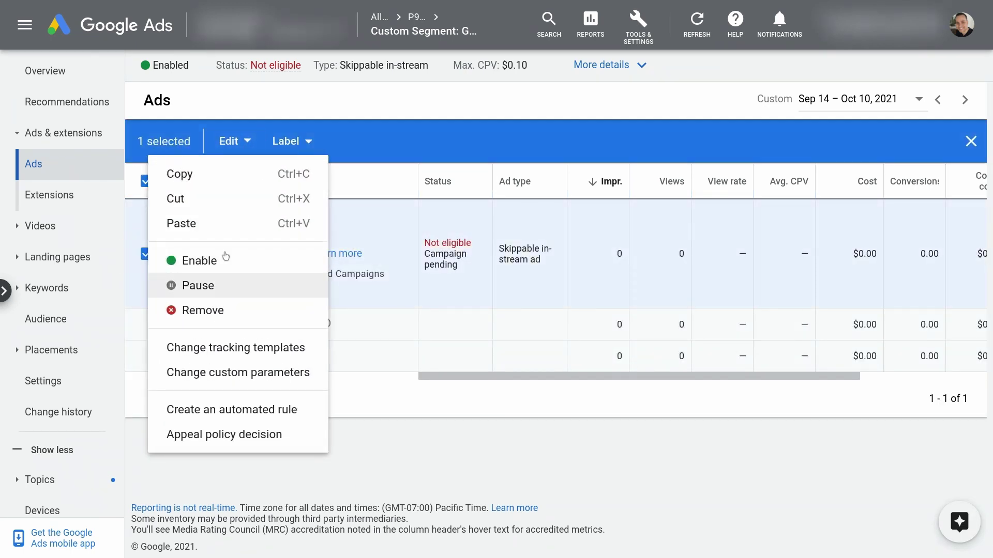
left_click(214, 182)
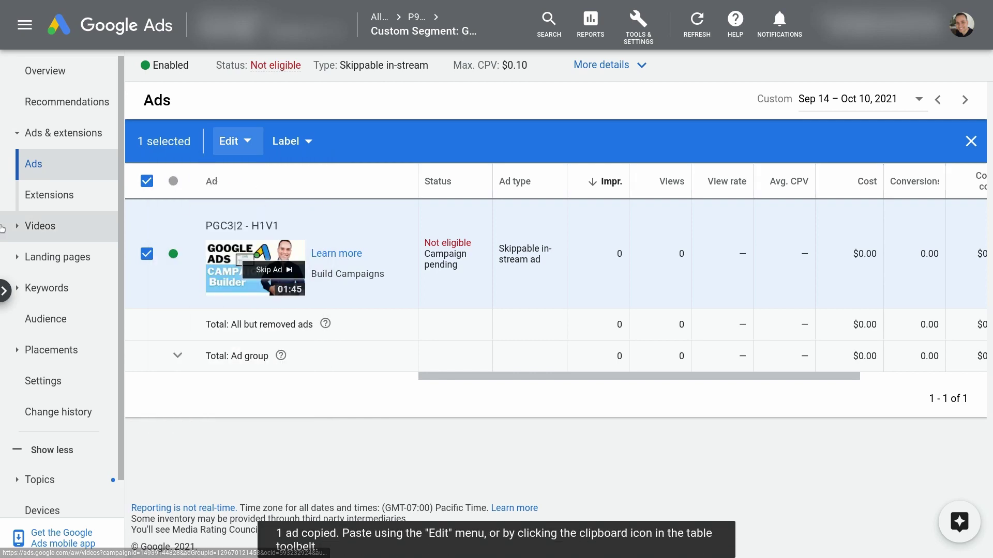
Step: Go to the "In-Market Audience: SEM & SEO" ad group of the "P9| GA Builder Example #2" campaign
left_click(5, 293)
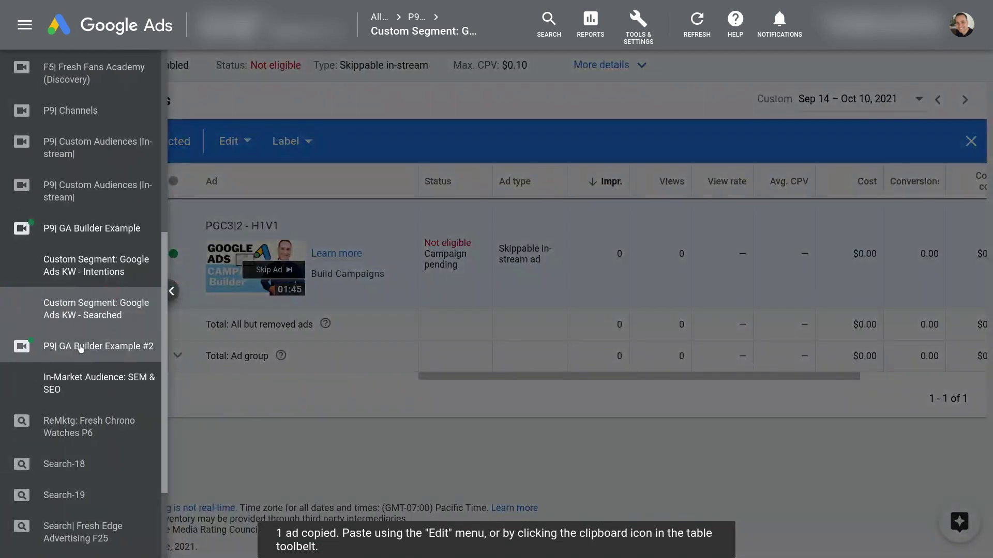
left_click(104, 382)
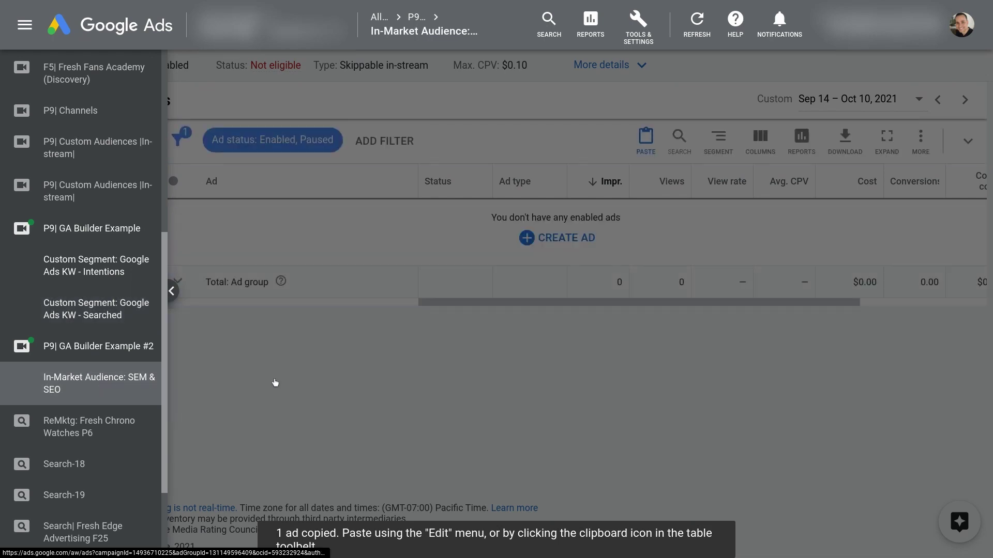
left_click(374, 354)
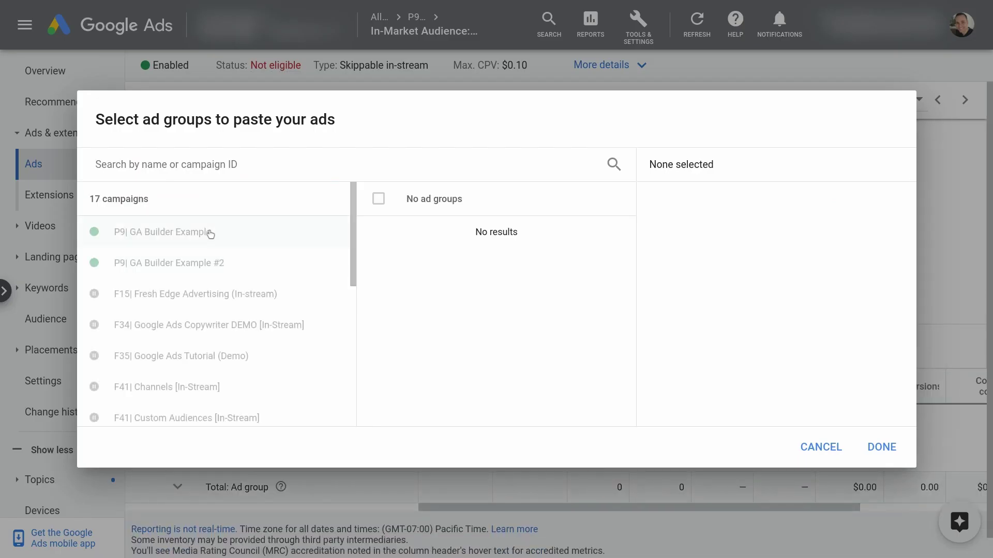
Step: Paste the copied video ad into the "In-Market Audience: SEM & SEO" ad group of "P9| GA Builder Example #2", without pausing it or allowing duplicates
left_click(208, 231)
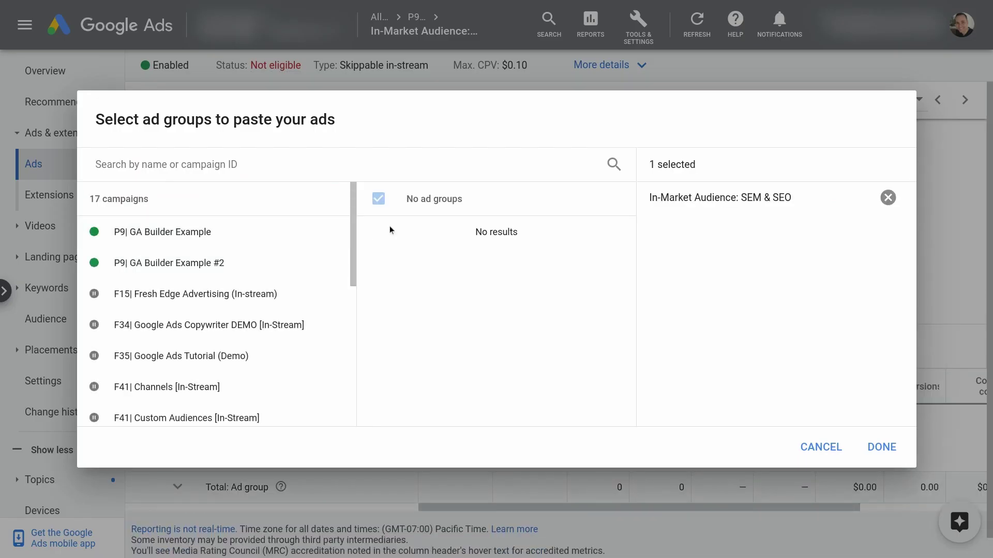
left_click(219, 265)
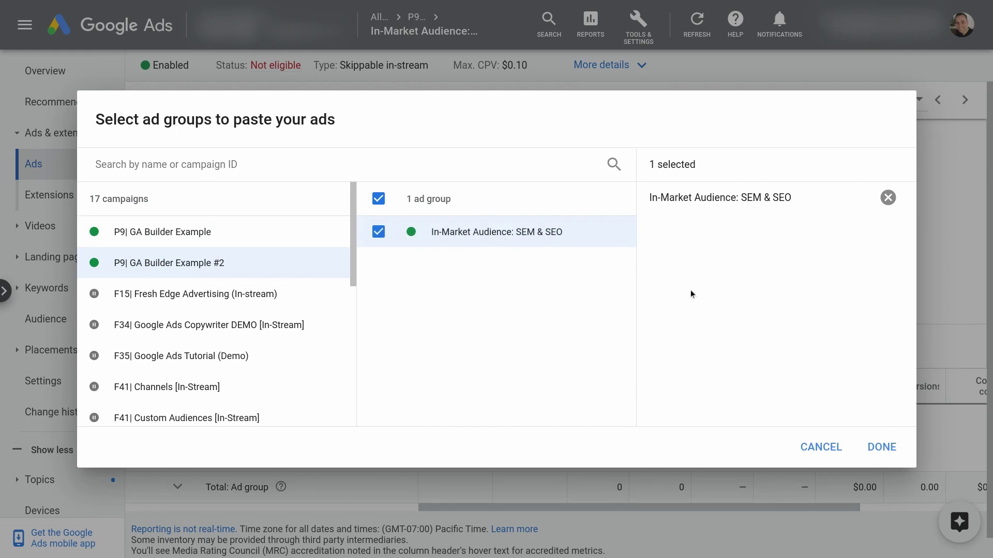
left_click(882, 447)
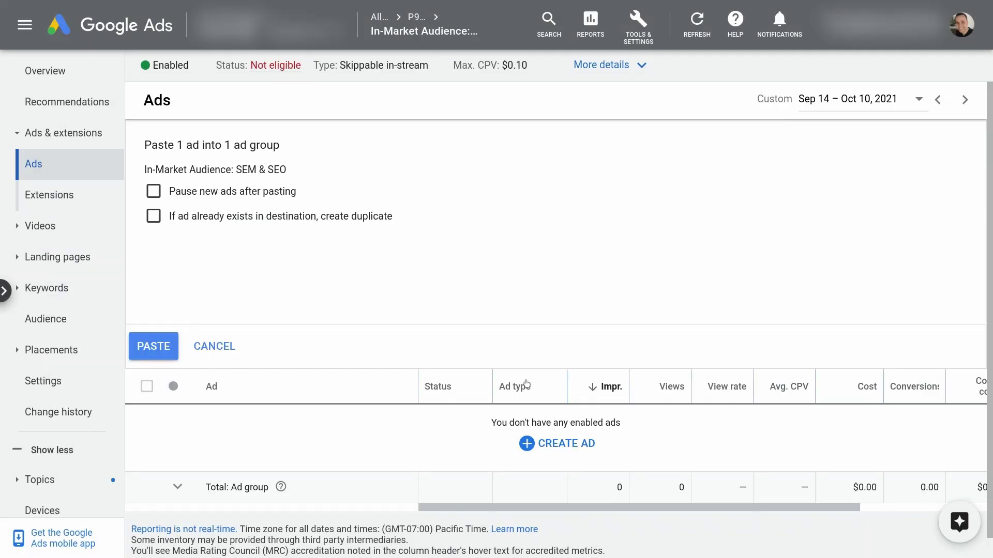
left_click(153, 348)
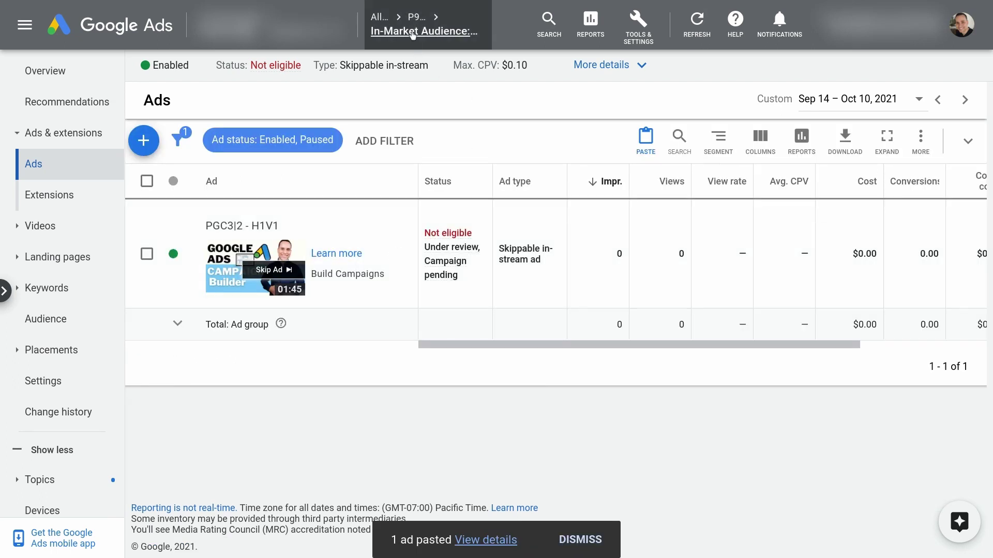
Step: Return to the list of all campaigns and examine the 3.1.2-Google Ads prospect campaigns' cost, views, view rate, CPV and video-played metrics in the expanded table
left_click(385, 19)
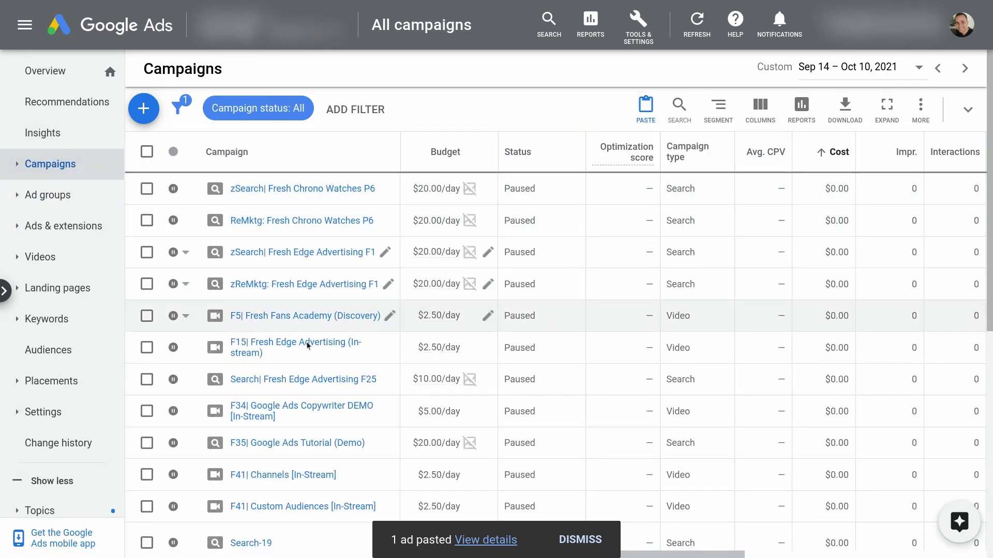
scroll(309, 284, "down", 8)
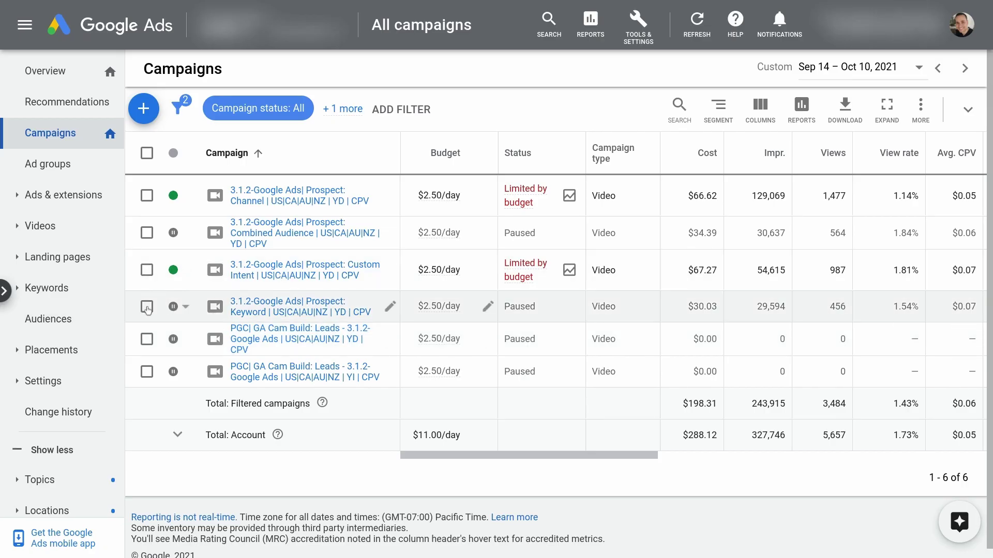
left_click(892, 109)
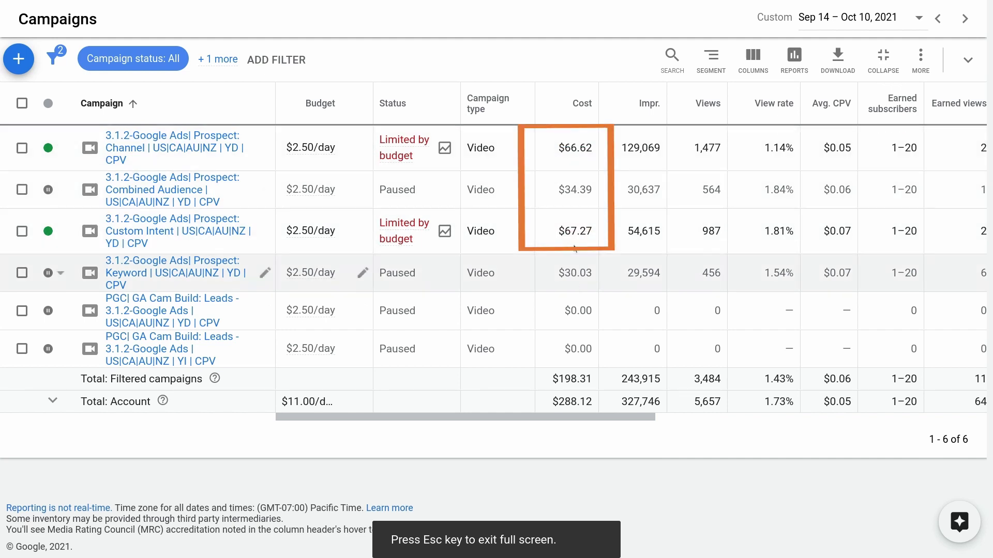
scroll(577, 201, "right", 3)
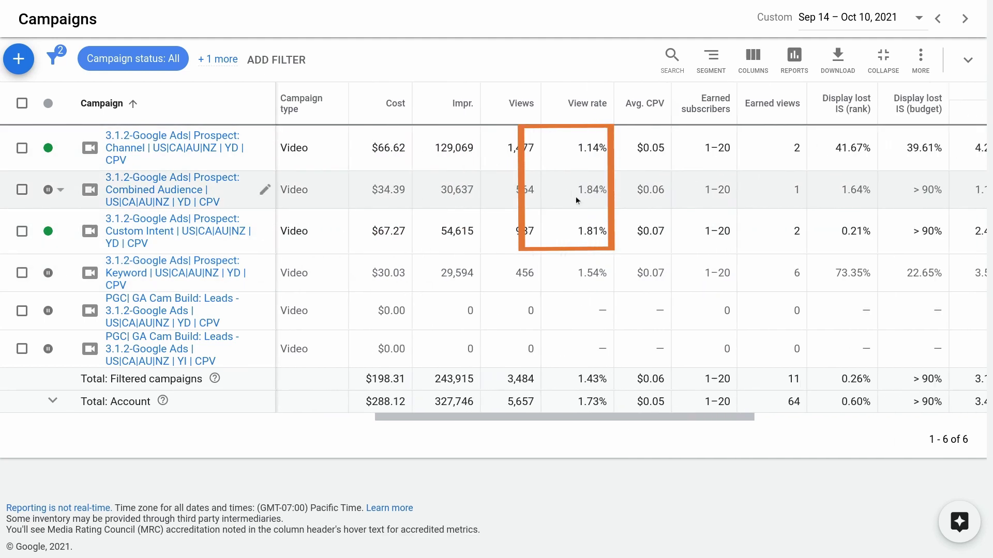
scroll(577, 201, "right", 3)
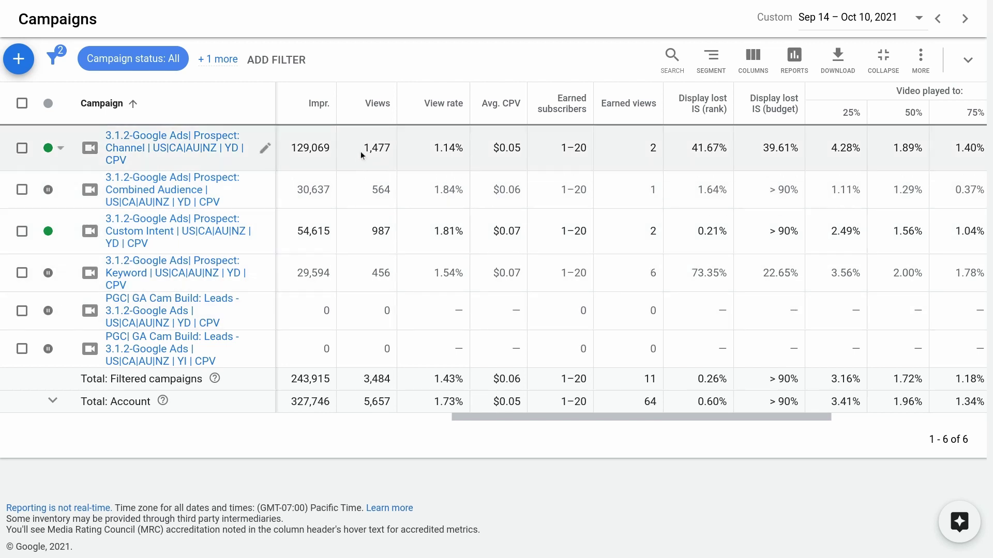
Step: Select the two enabled 3.1.2-Google Ads prospect campaigns, Channel and Custom Intent
left_click(21, 149)
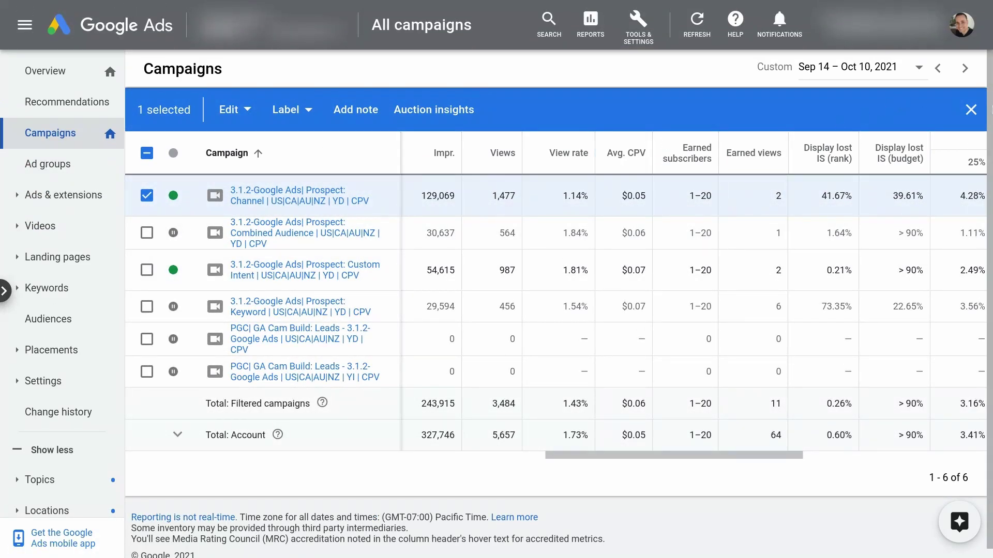
left_click(971, 110)
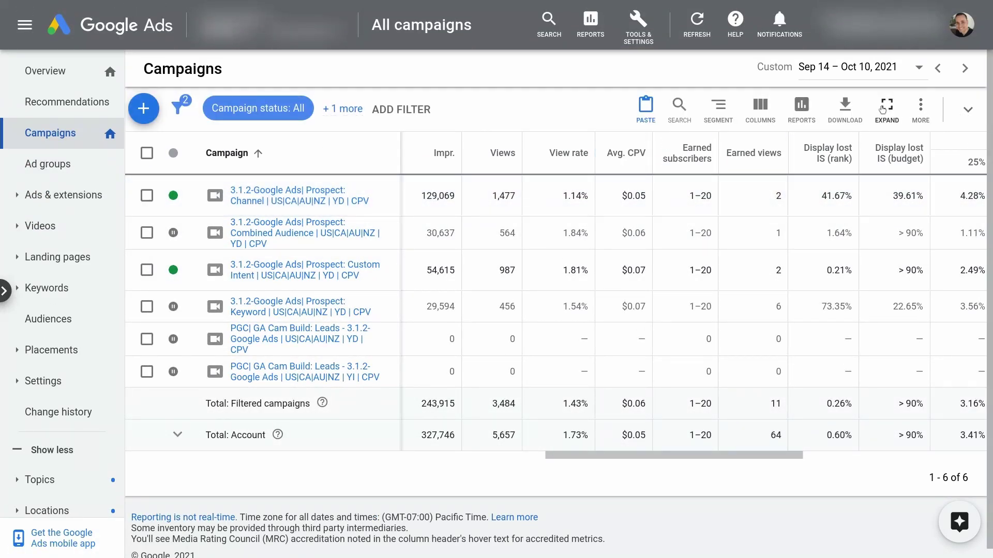
left_click(146, 196)
left_click(147, 270)
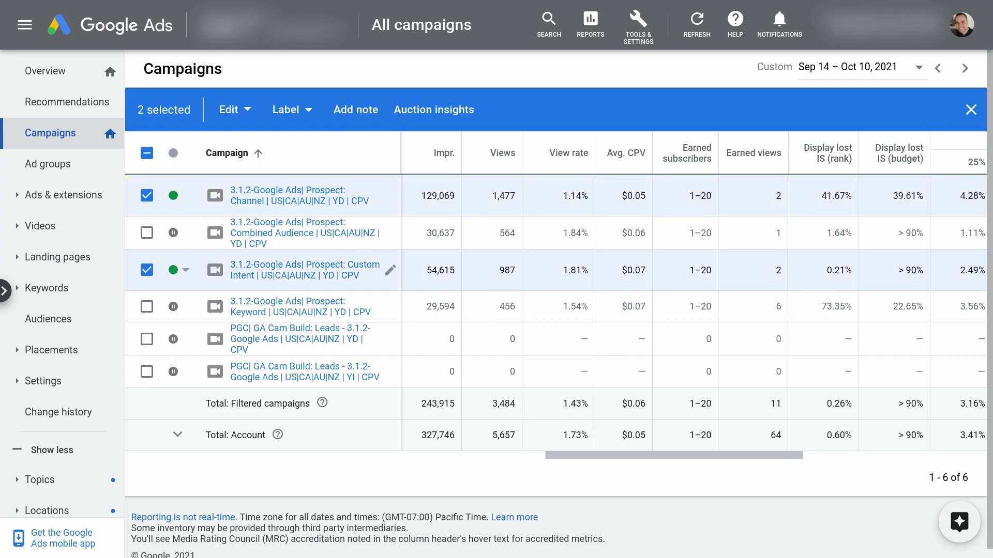